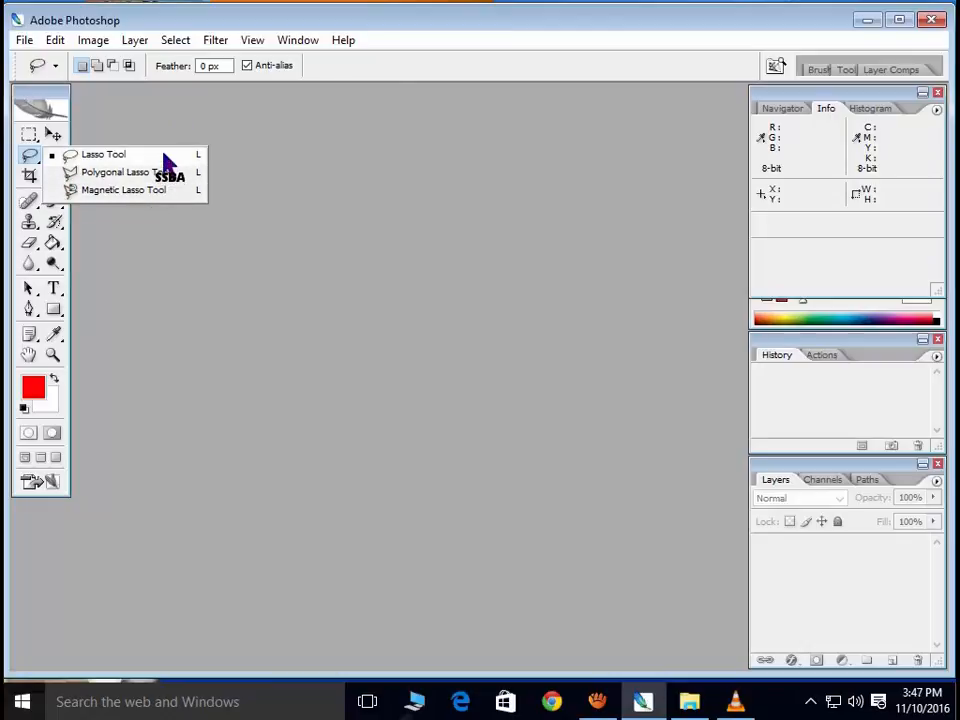
# Step: Switch to File Explorer and open the personal photos folder on Local Disk (D:)
pyautogui.click(461, 24)
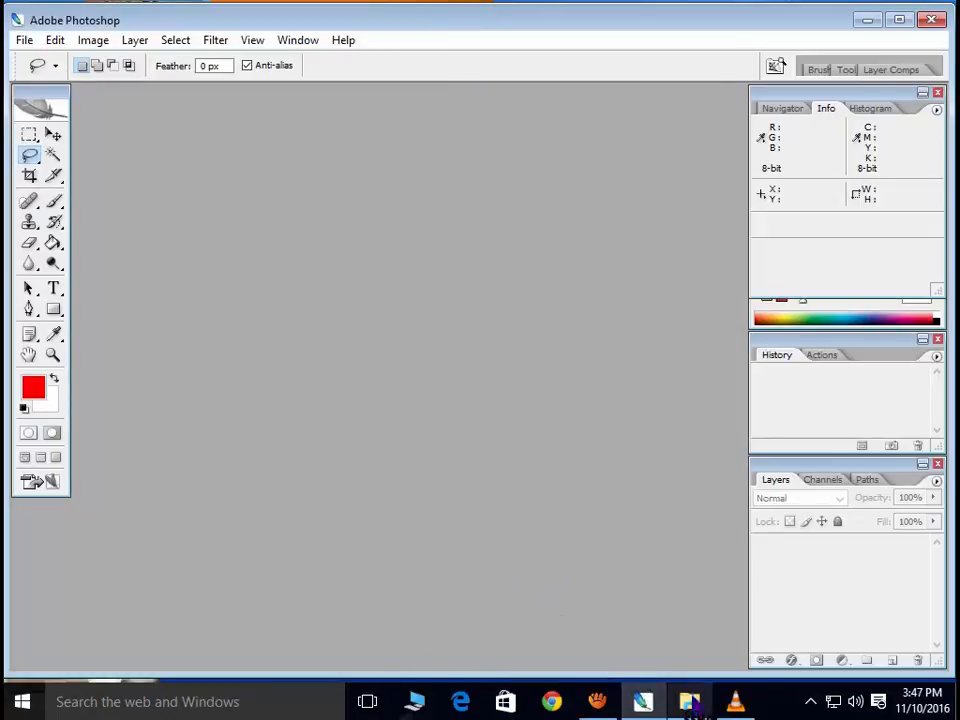
pyautogui.click(689, 701)
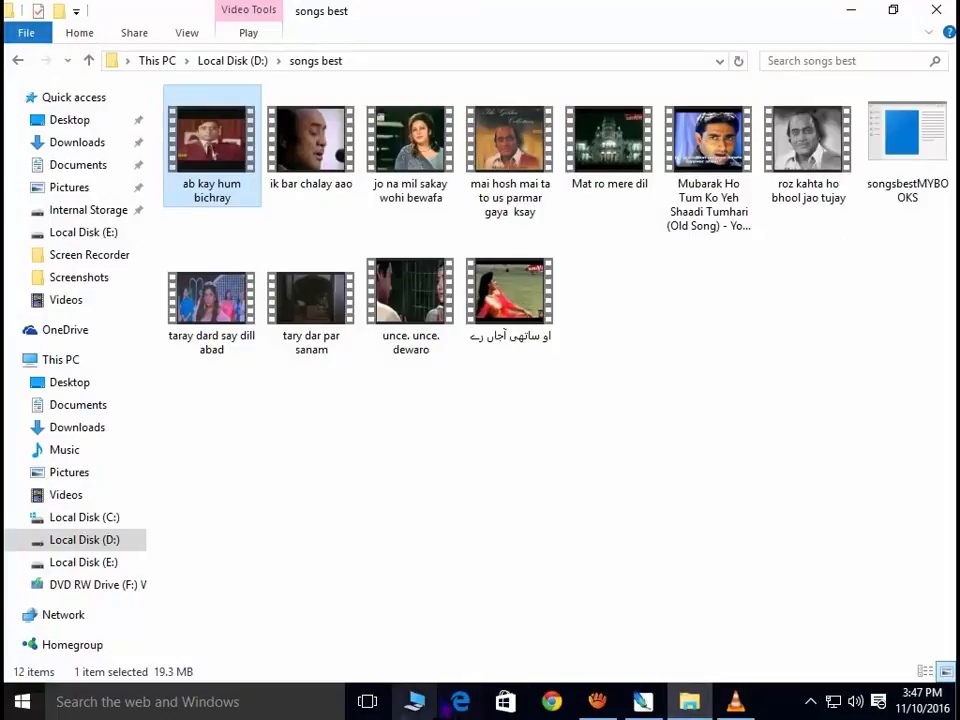
pyautogui.click(415, 701)
pyautogui.doubleClick(508, 364)
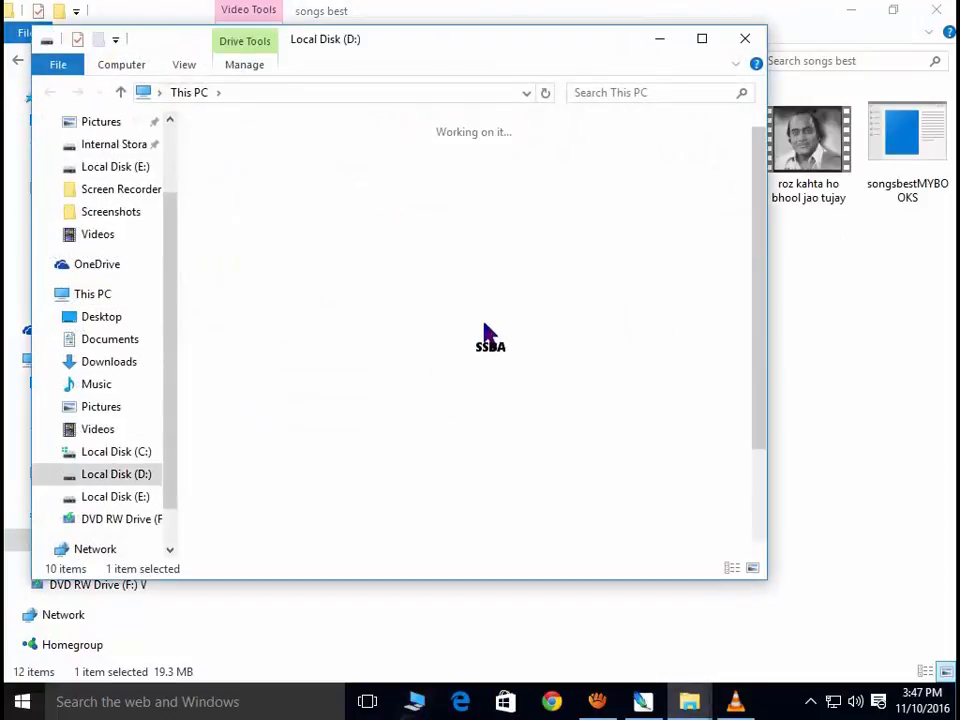
pyautogui.doubleClick(311, 140)
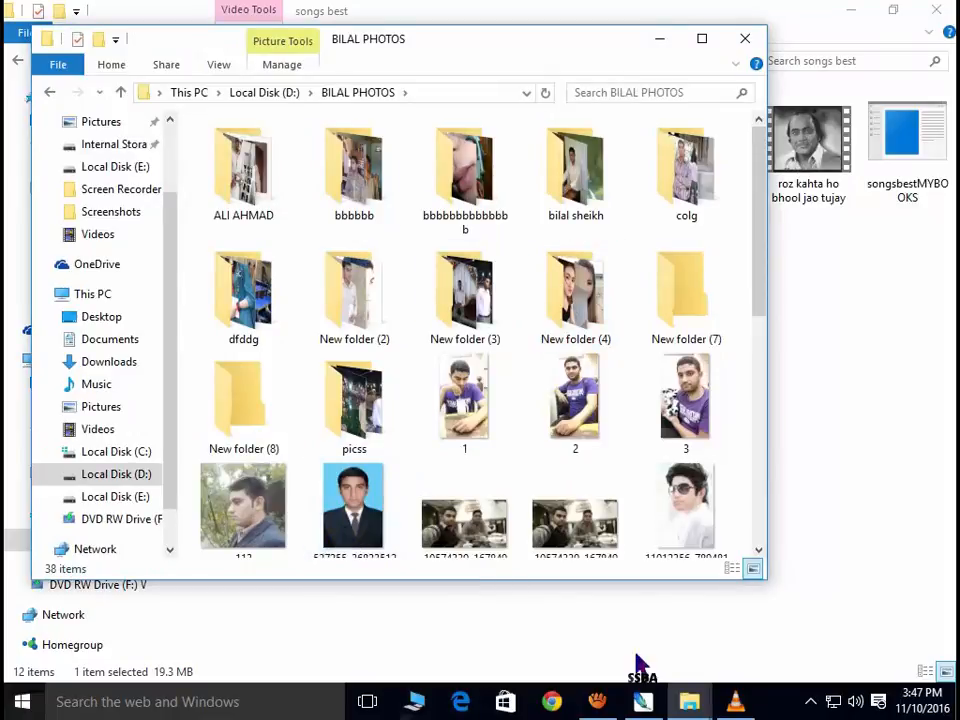
# Step: Open the portrait with the light blue background and dark suit from the photos folder in Photoshop
pyautogui.click(642, 701)
pyautogui.moveTo(689, 701)
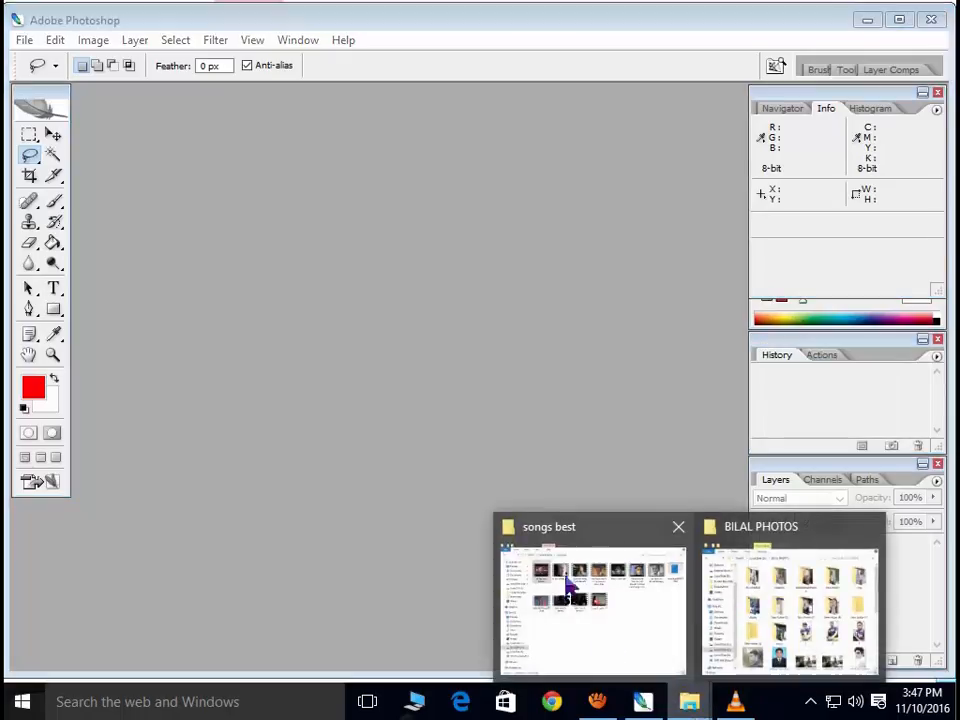
pyautogui.click(680, 615)
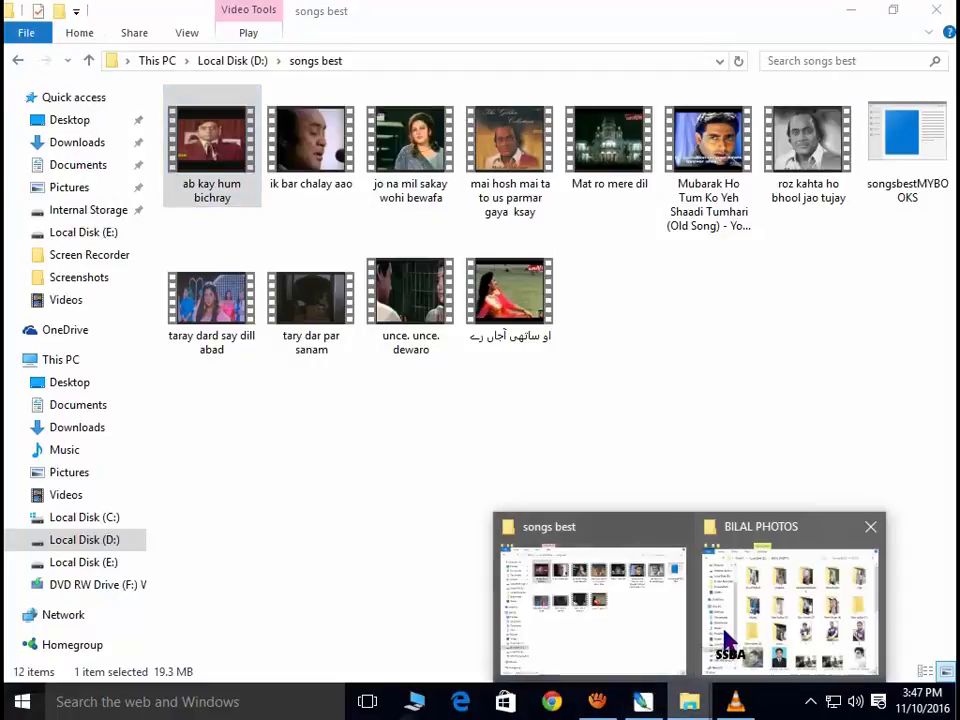
pyautogui.click(728, 638)
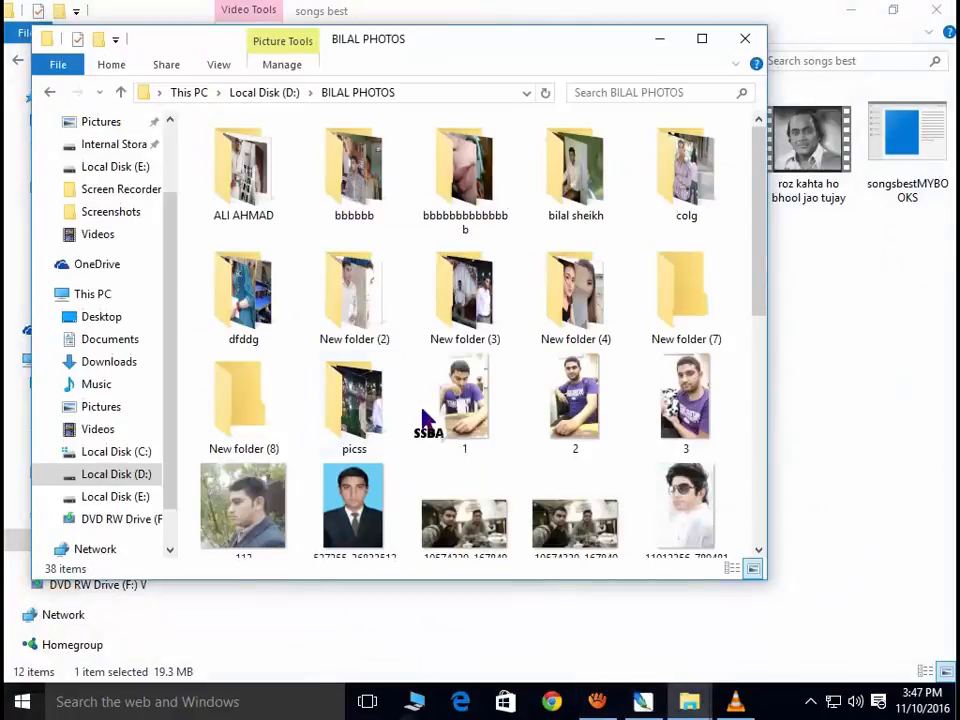
pyautogui.moveTo(375, 503); pyautogui.dragTo(527, 467)
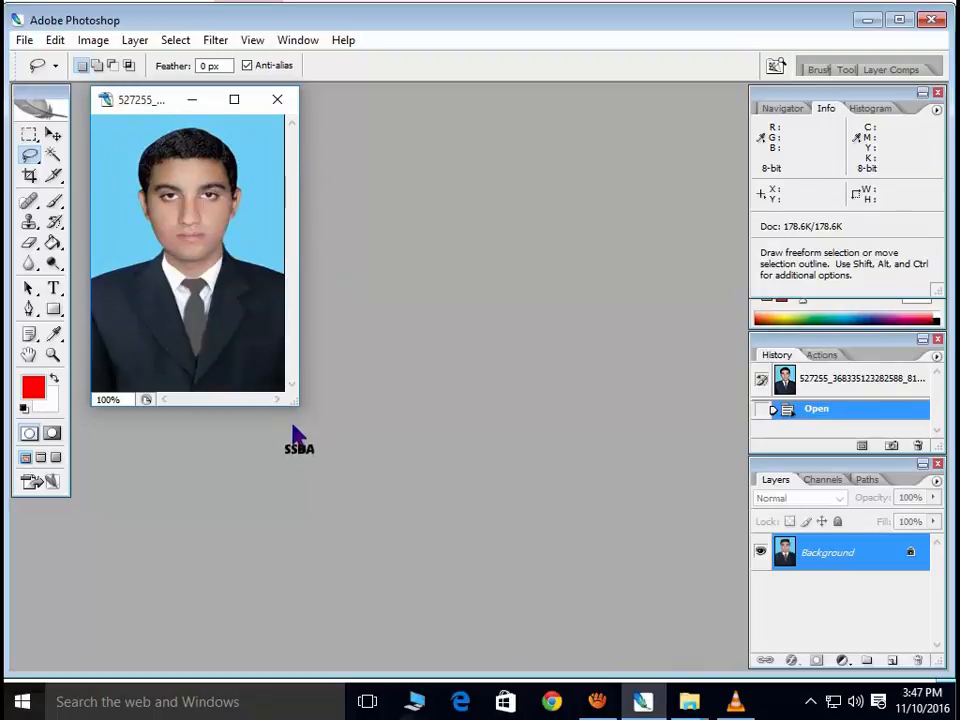
# Step: Select the man's head, shoulders and suit freehand with the Lasso Tool, leaving out the blue background
pyautogui.moveTo(296, 412); pyautogui.dragTo(722, 580)
pyautogui.hotkey('ctrl', '+')
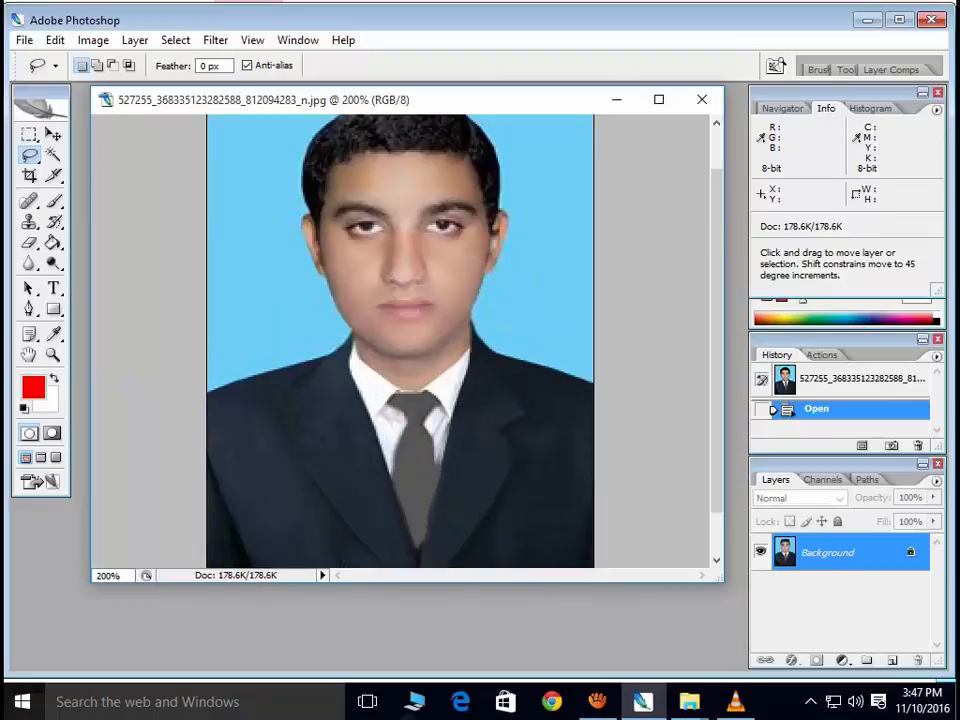
pyautogui.hotkey('ctrl', '+')
pyautogui.hotkey('ctrl', '-')
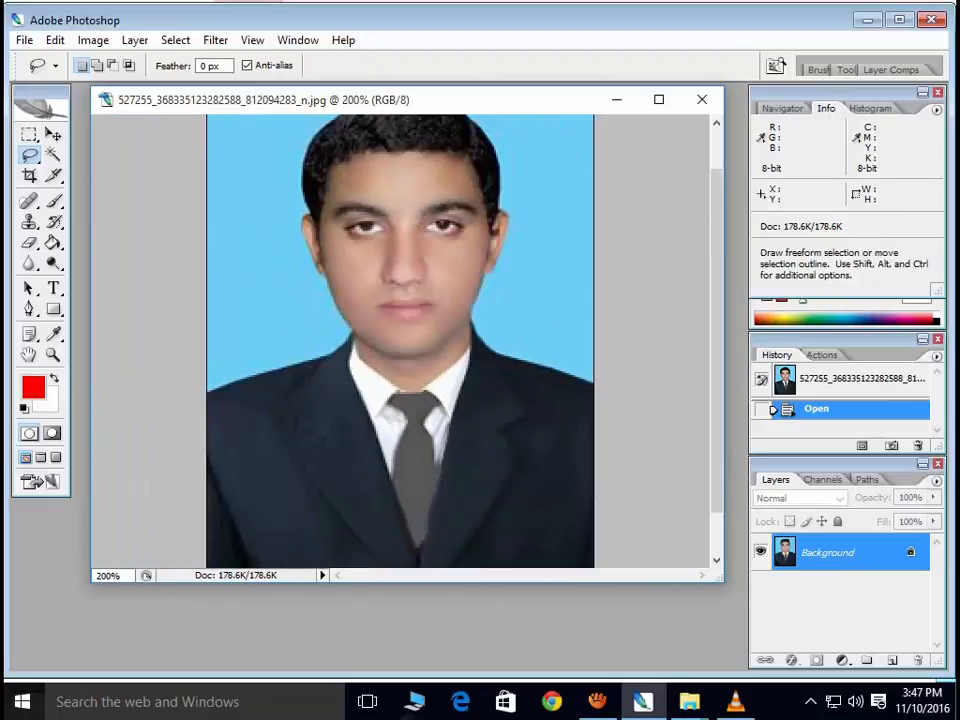
pyautogui.scroll(2, 428, 154)
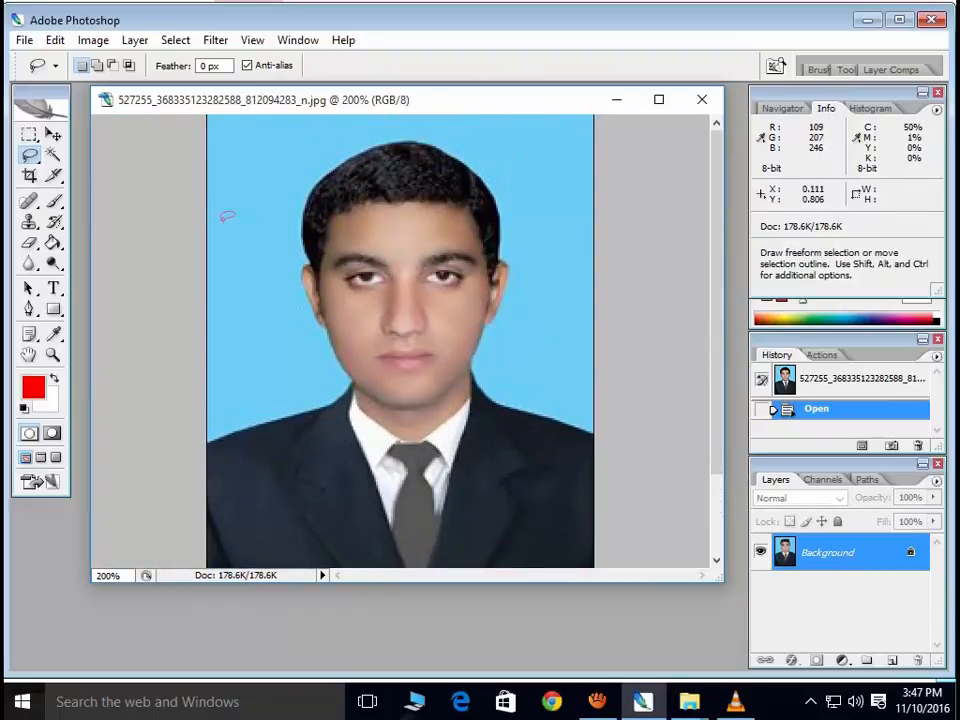
pyautogui.click(29, 157)
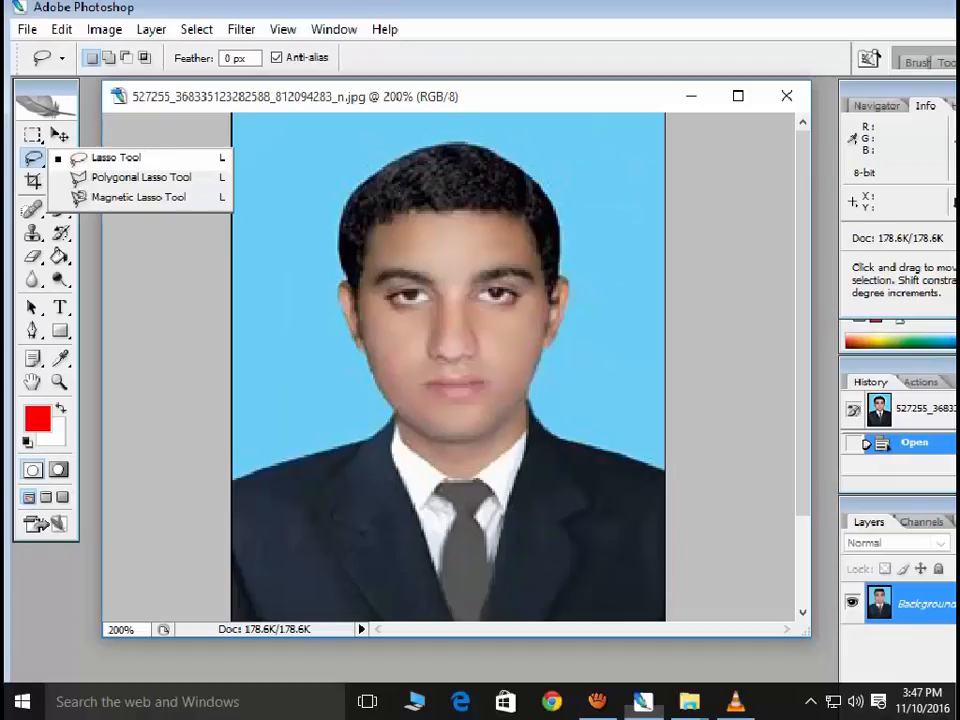
pyautogui.press('Escape')
pyautogui.rightClick(31, 154)
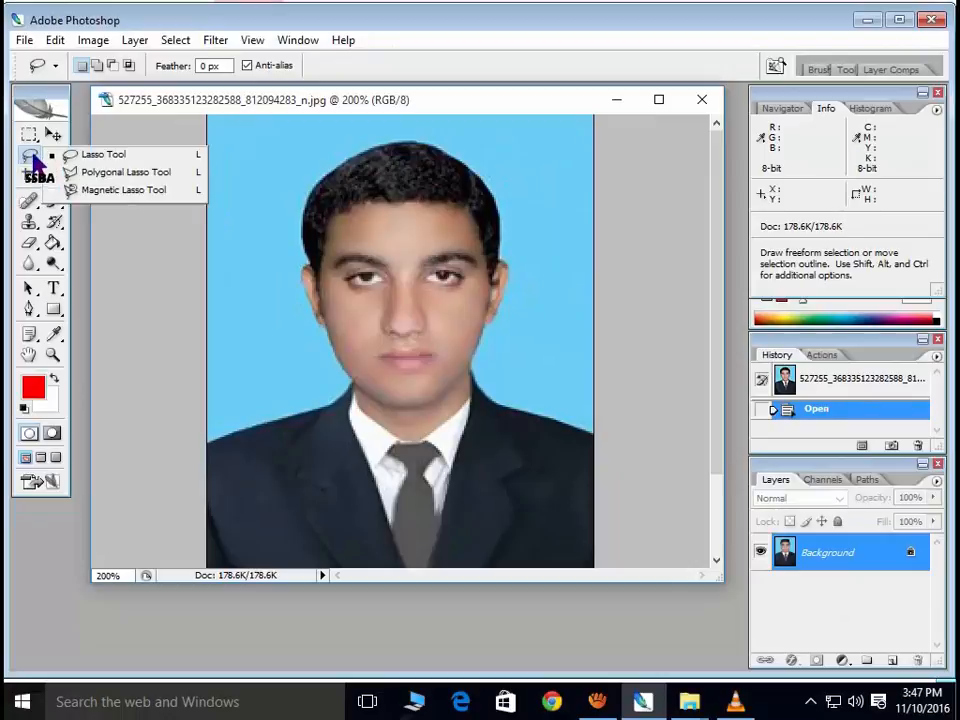
pyautogui.click(78, 156)
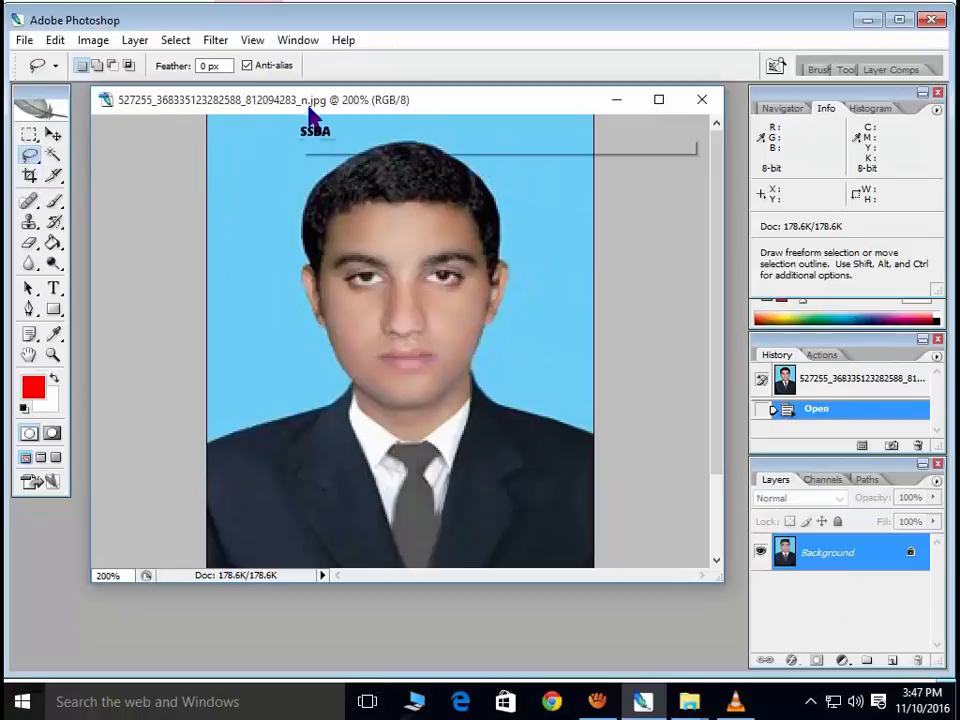
pyautogui.moveTo(310, 106); pyautogui.dragTo(312, 124)
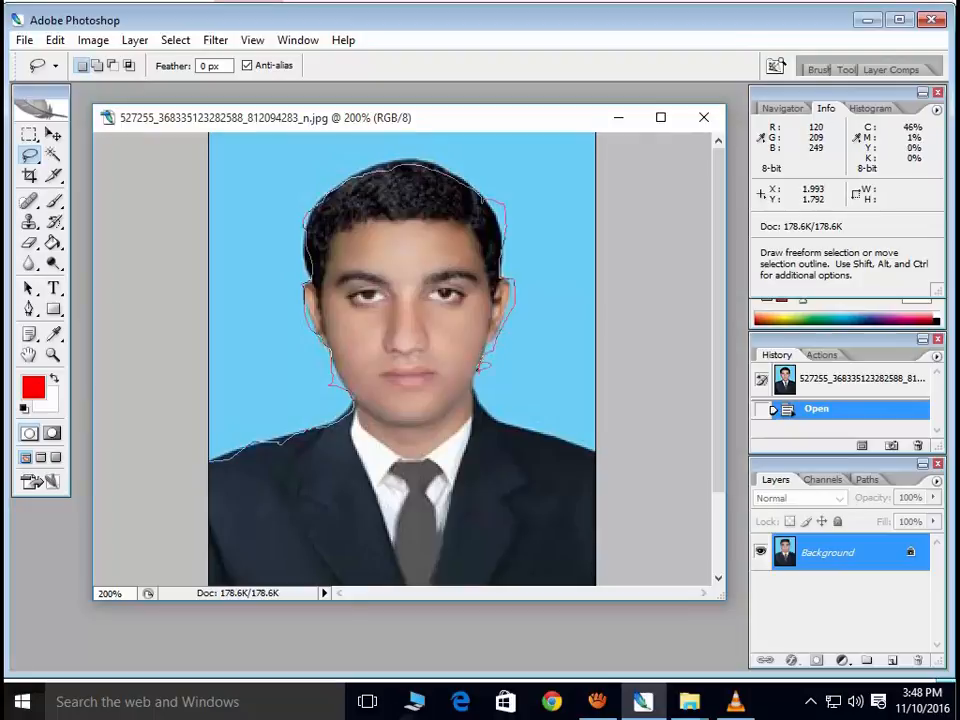
pyautogui.moveTo(483, 368); pyautogui.dragTo(478, 395)
pyautogui.moveTo(585, 442); pyautogui.dragTo(622, 457)
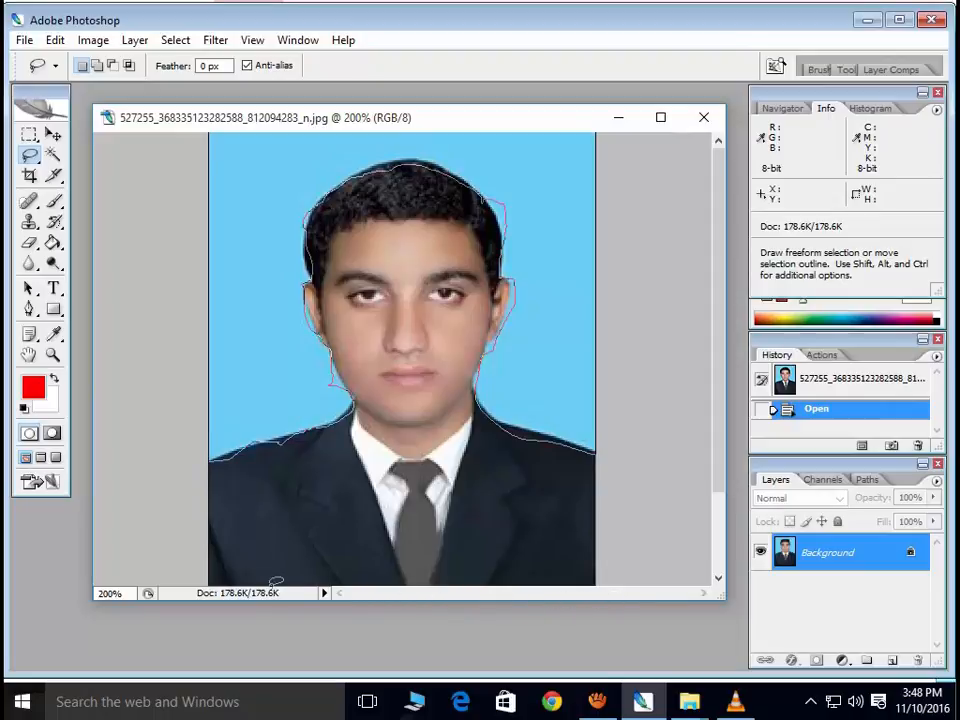
pyautogui.moveTo(215, 578); pyautogui.dragTo(211, 562)
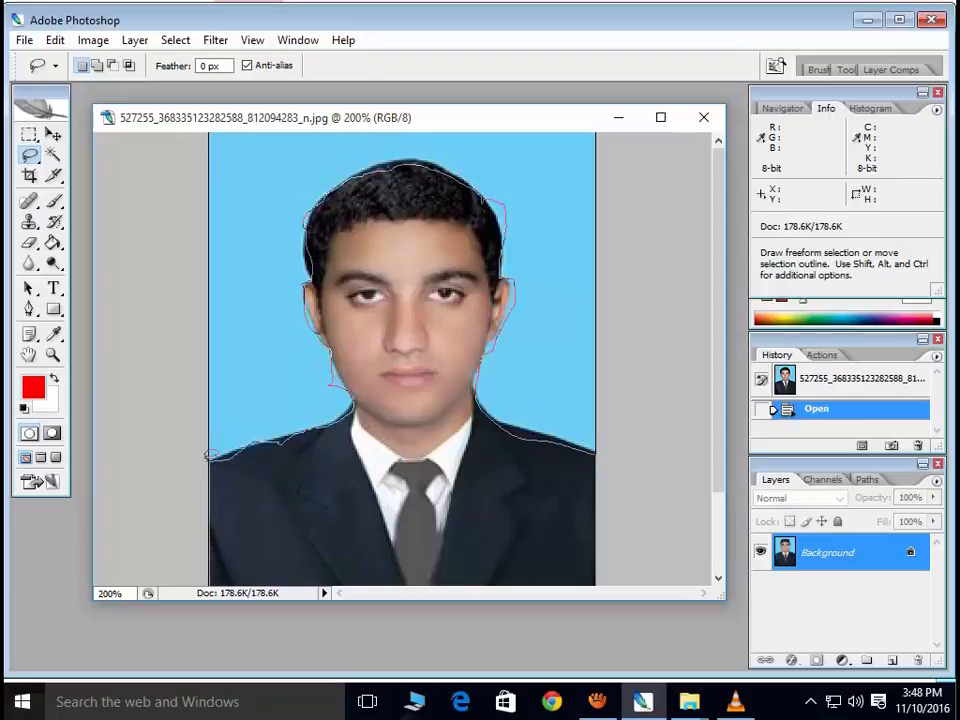
pyautogui.moveTo(208, 455); pyautogui.dragTo(206, 456)
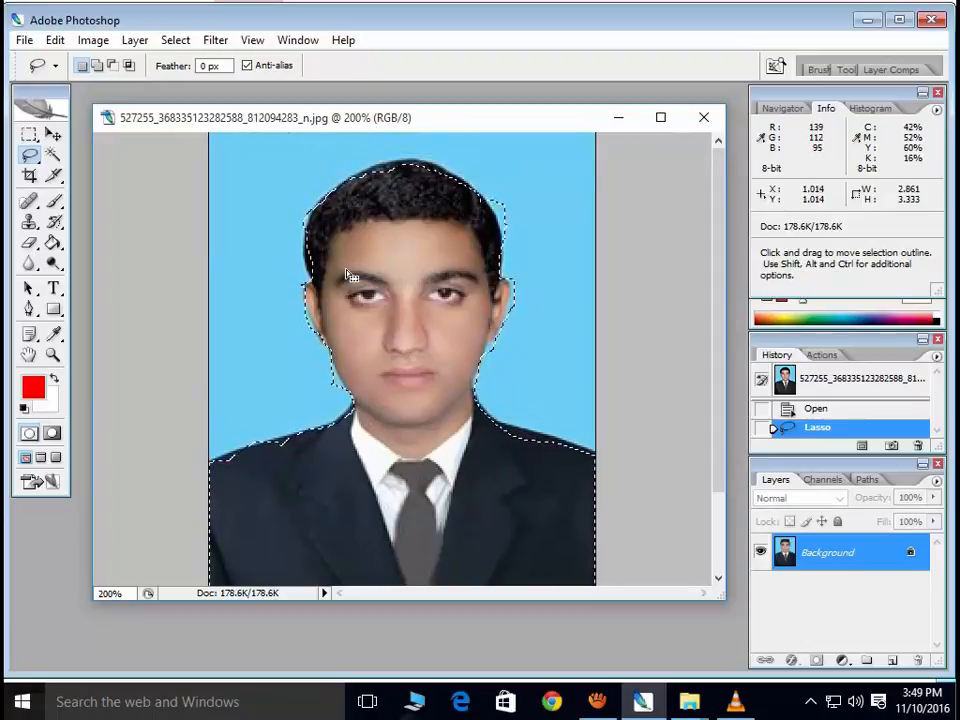
# Step: Create a new 15 by 14 inch RGB document at 300 pixels/inch with a white background
pyautogui.click(23, 41)
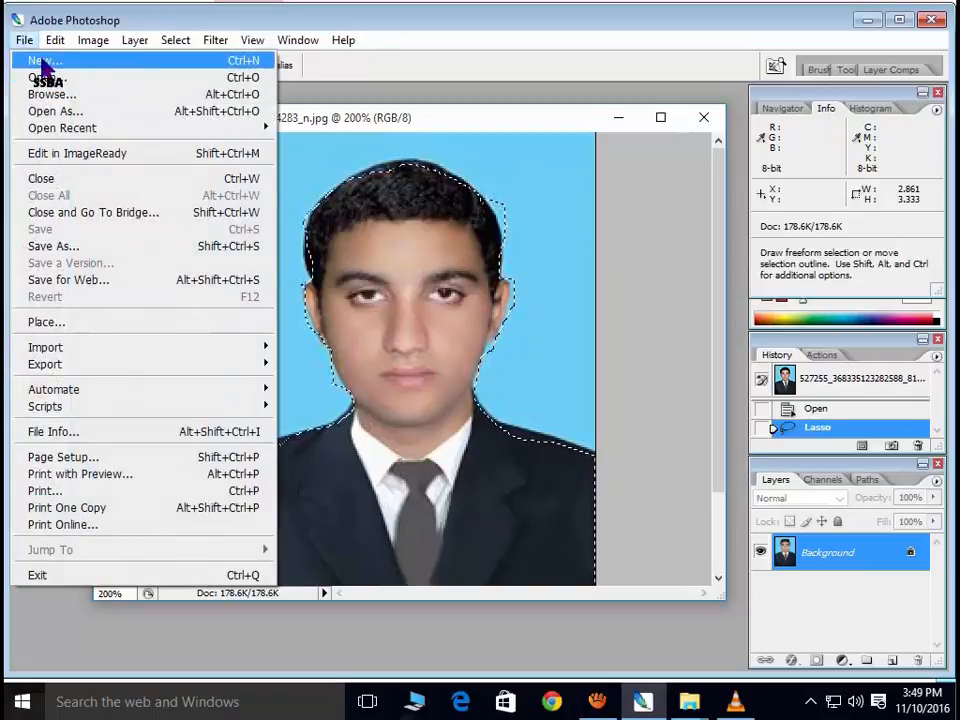
pyautogui.click(43, 62)
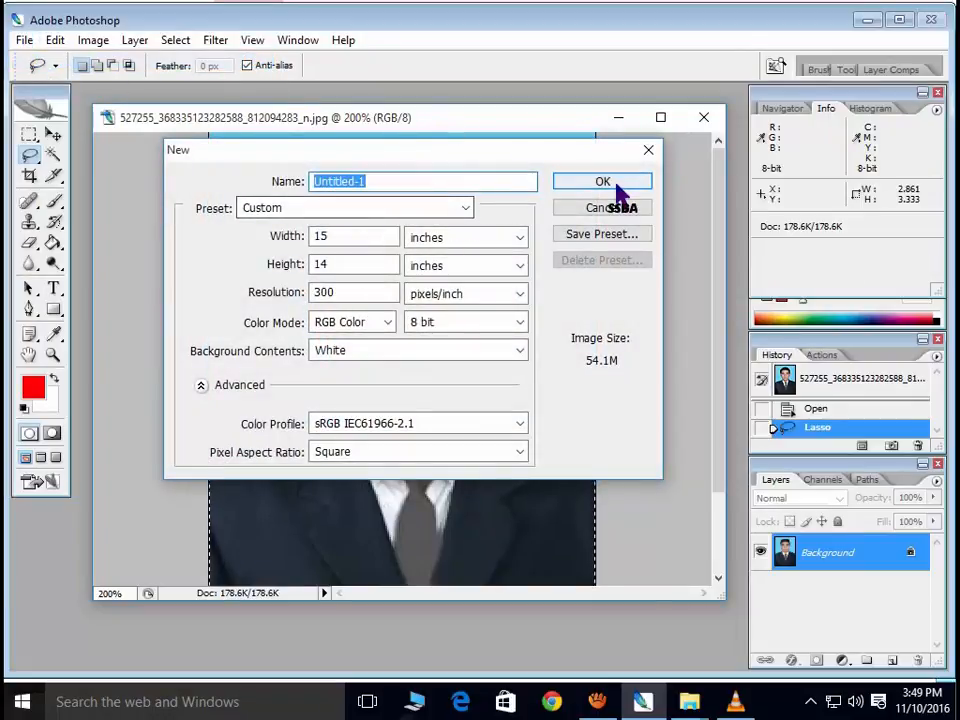
pyautogui.click(606, 185)
# Step: Copy the lassoed figure from the portrait and paste it into the new blank document
pyautogui.moveTo(331, 107); pyautogui.dragTo(253, 155)
pyautogui.click(283, 115)
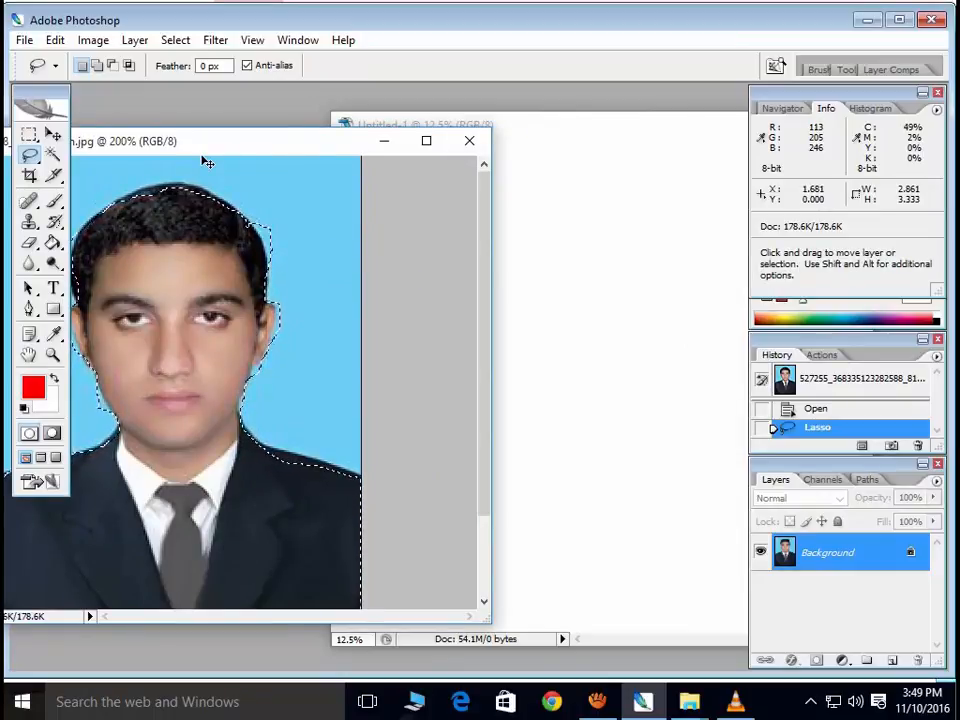
pyautogui.click(521, 133)
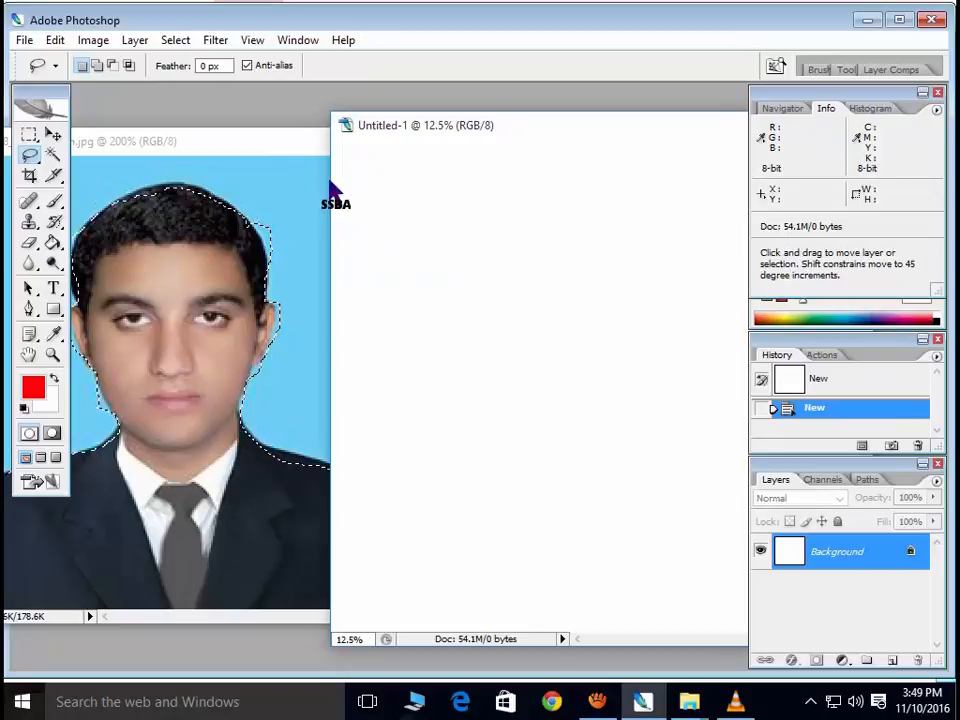
pyautogui.hotkey('ctrl', 'v')
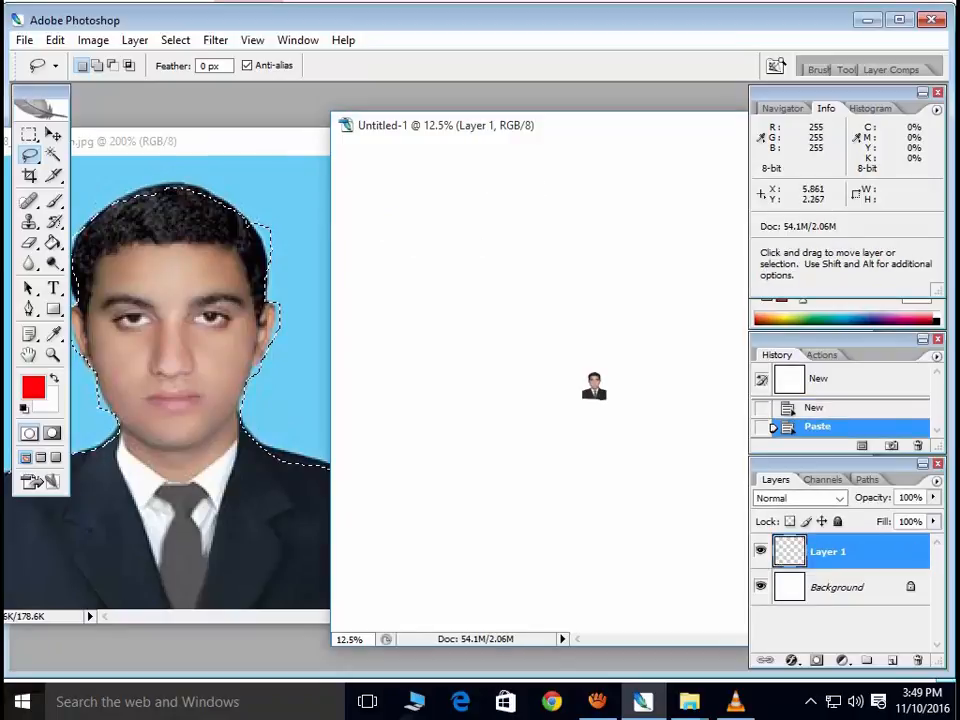
# Step: Scale the pasted figure with Free Transform to about 876% width and 953% height
pyautogui.hotkey('ctrl', 't')
pyautogui.moveTo(609, 371); pyautogui.dragTo(670, 207)
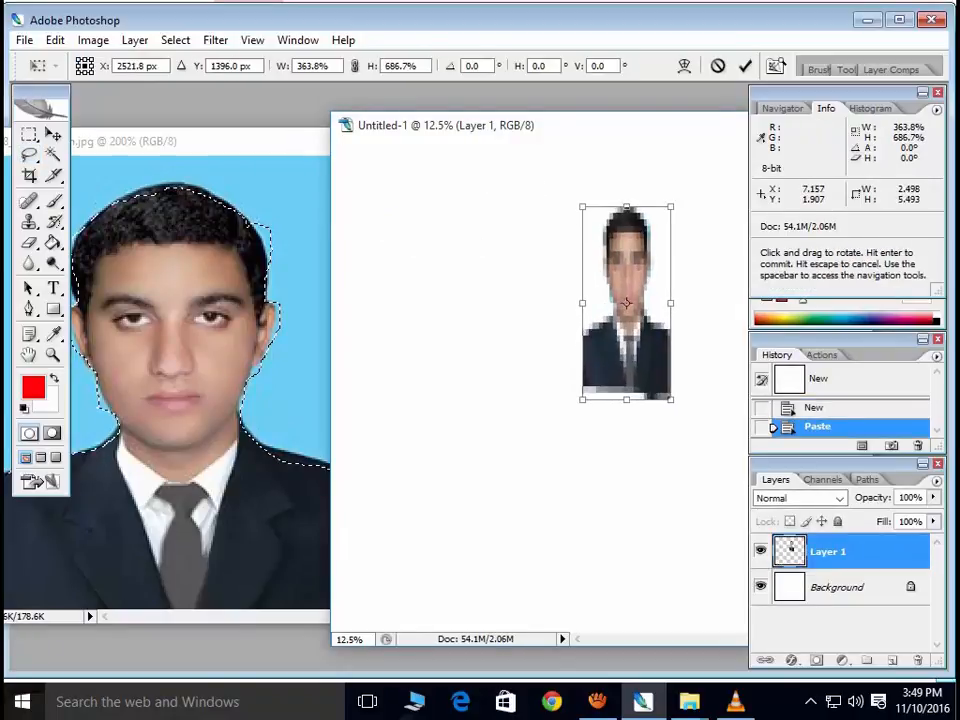
pyautogui.moveTo(587, 311); pyautogui.dragTo(458, 312)
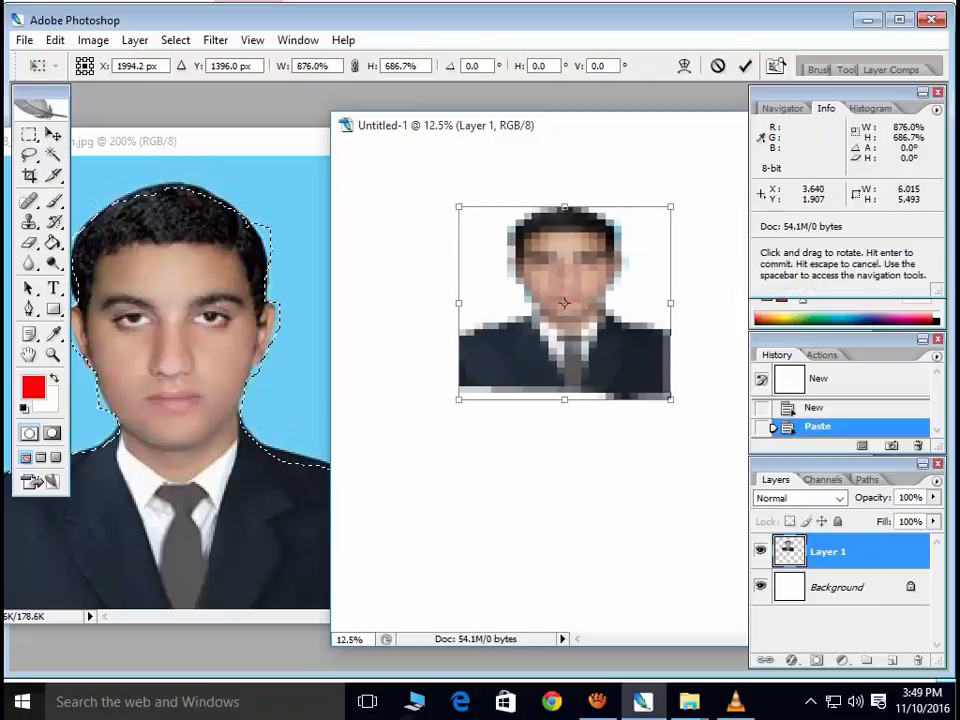
pyautogui.moveTo(565, 398); pyautogui.dragTo(565, 474)
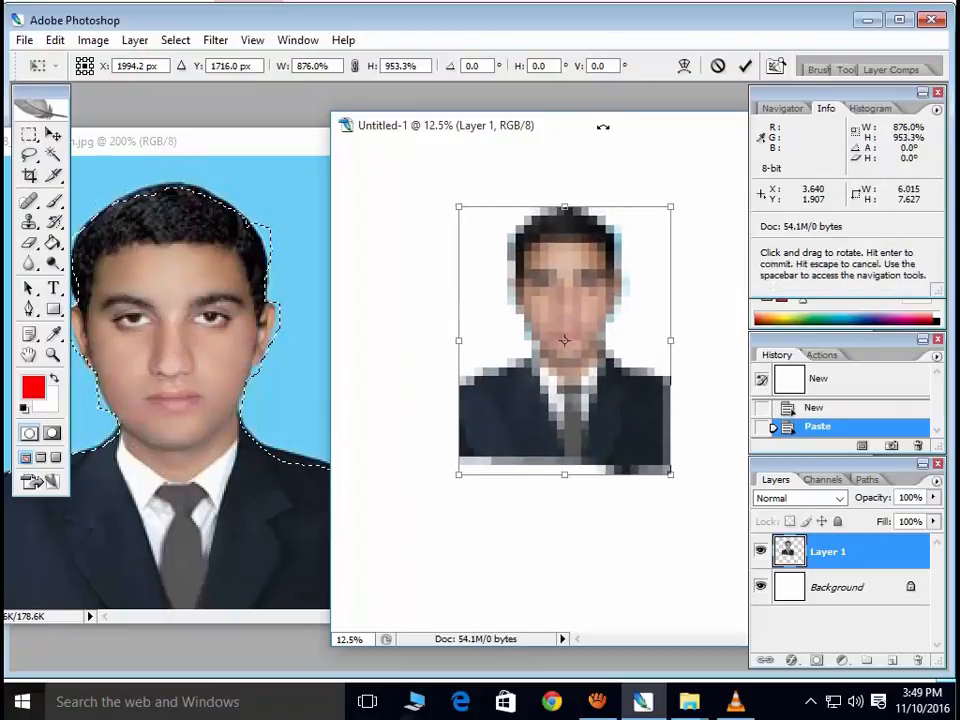
pyautogui.moveTo(603, 127); pyautogui.dragTo(343, 131)
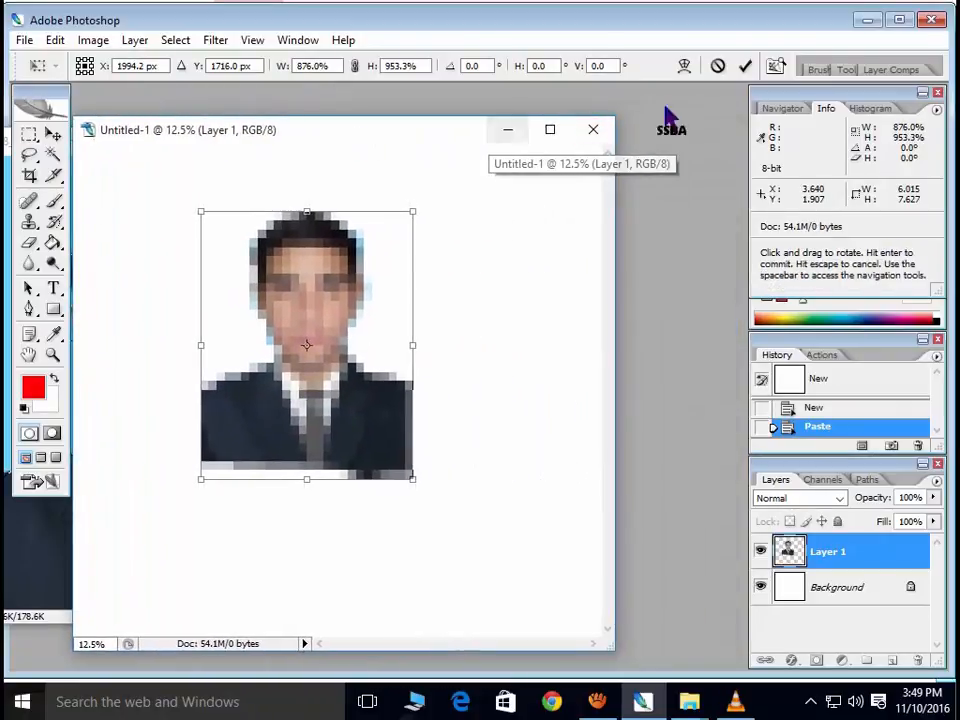
pyautogui.click(745, 66)
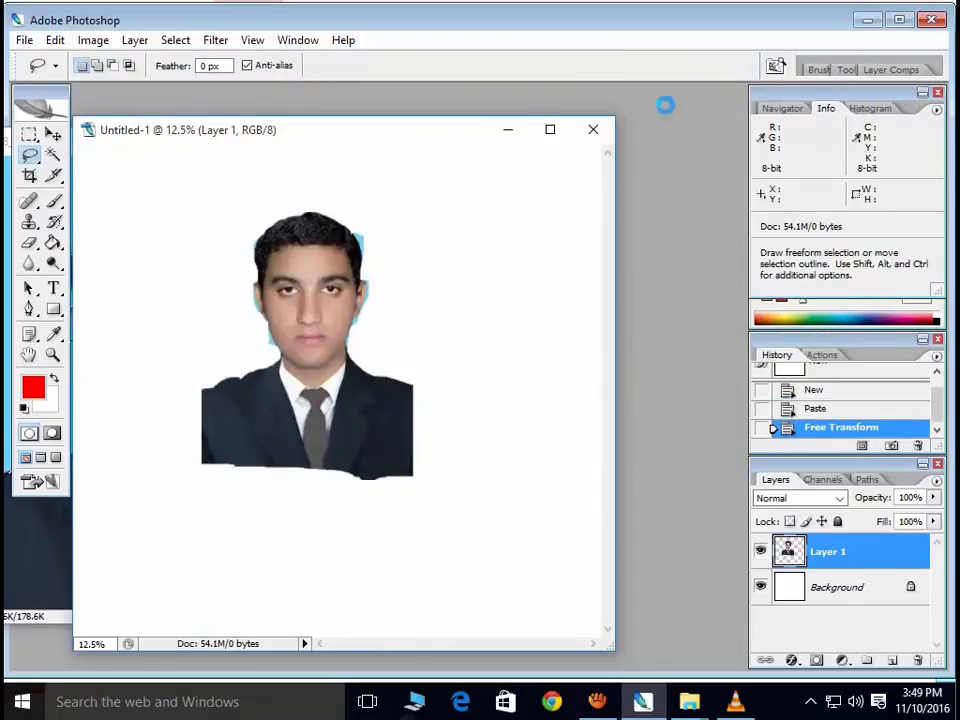
# Step: Move the enlarged cutout to the upper right part of the white canvas with the Move Tool
pyautogui.moveTo(304, 129); pyautogui.dragTo(484, 137)
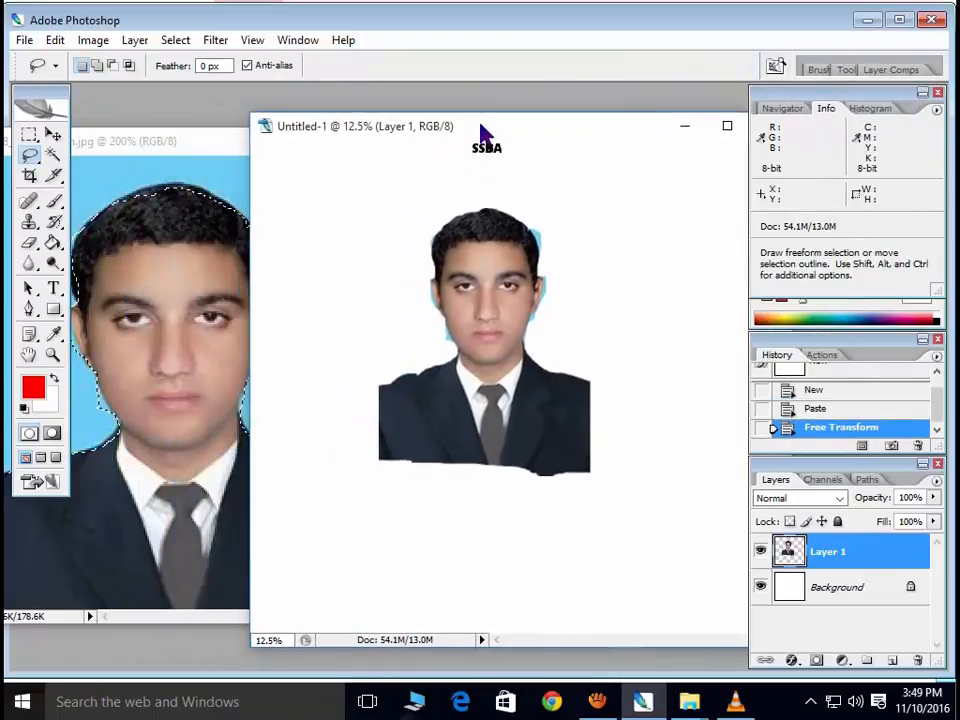
pyautogui.click(53, 135)
pyautogui.moveTo(470, 340); pyautogui.dragTo(605, 316)
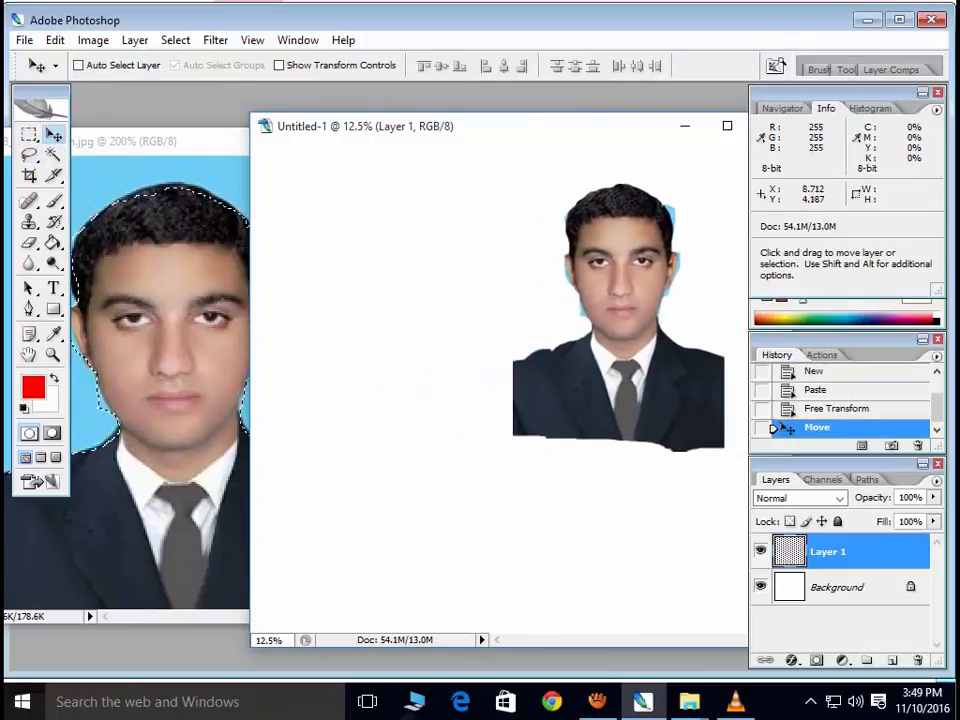
# Step: Return to the original portrait document and deselect the lasso selection
pyautogui.click(191, 146)
pyautogui.moveTo(191, 148); pyautogui.dragTo(318, 150)
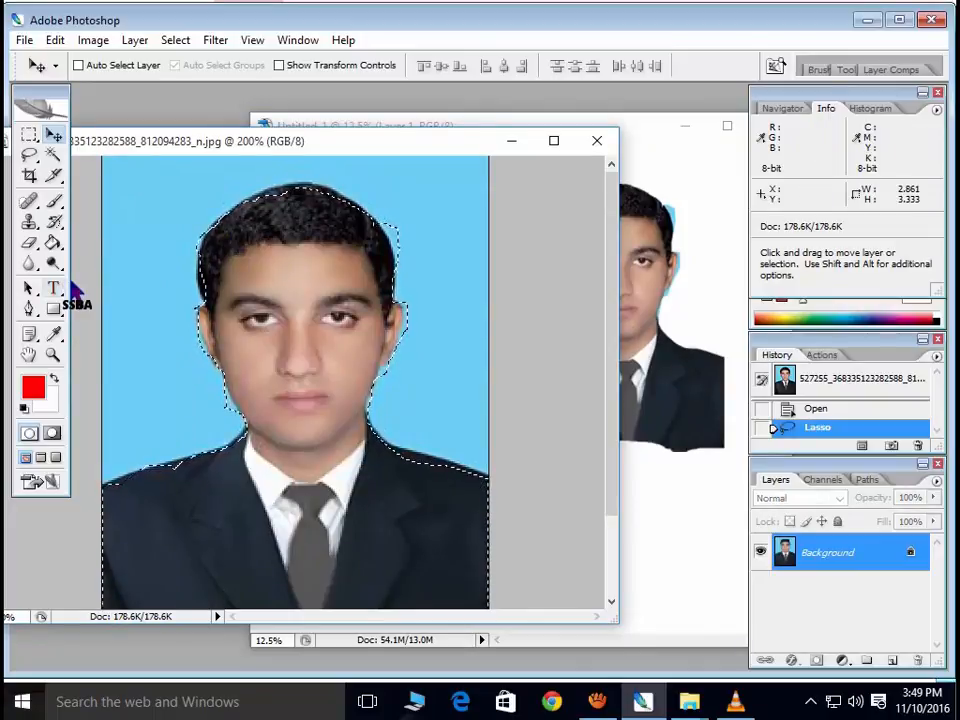
pyautogui.hotkey('ctrl', 'd')
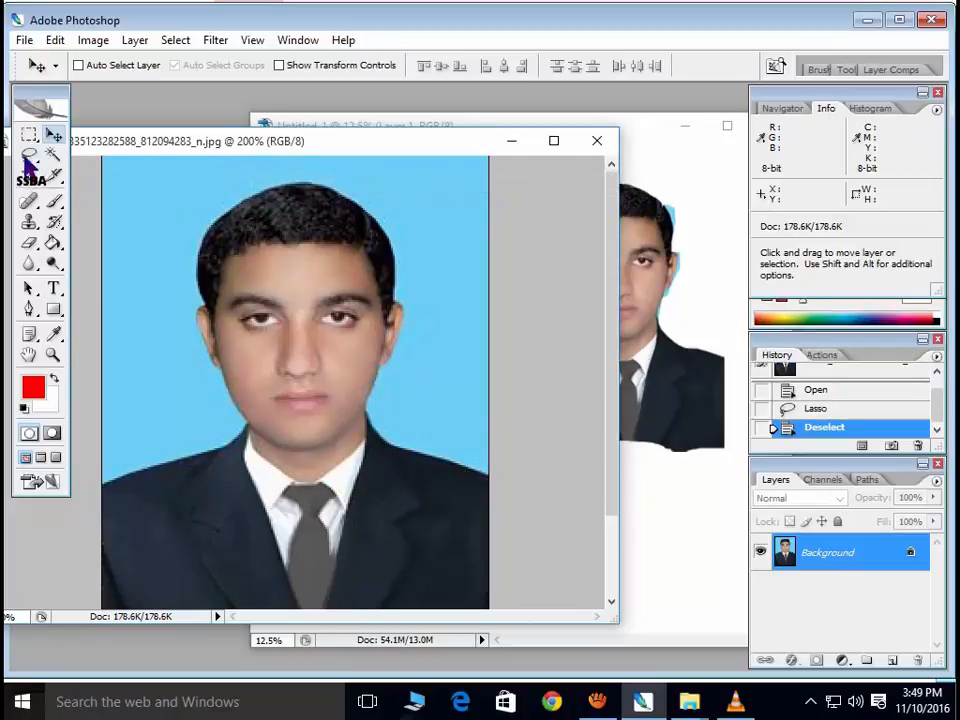
# Step: Outline the man's head, shoulders and suit in the portrait with the Polygonal Lasso Tool and close the selection
pyautogui.click(30, 158)
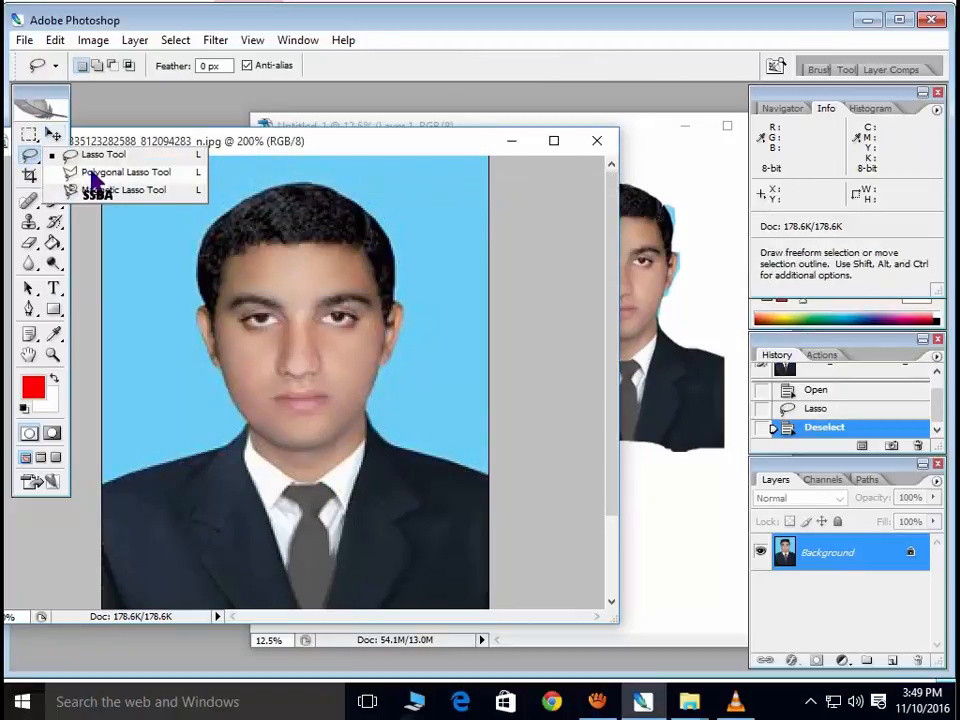
pyautogui.click(92, 174)
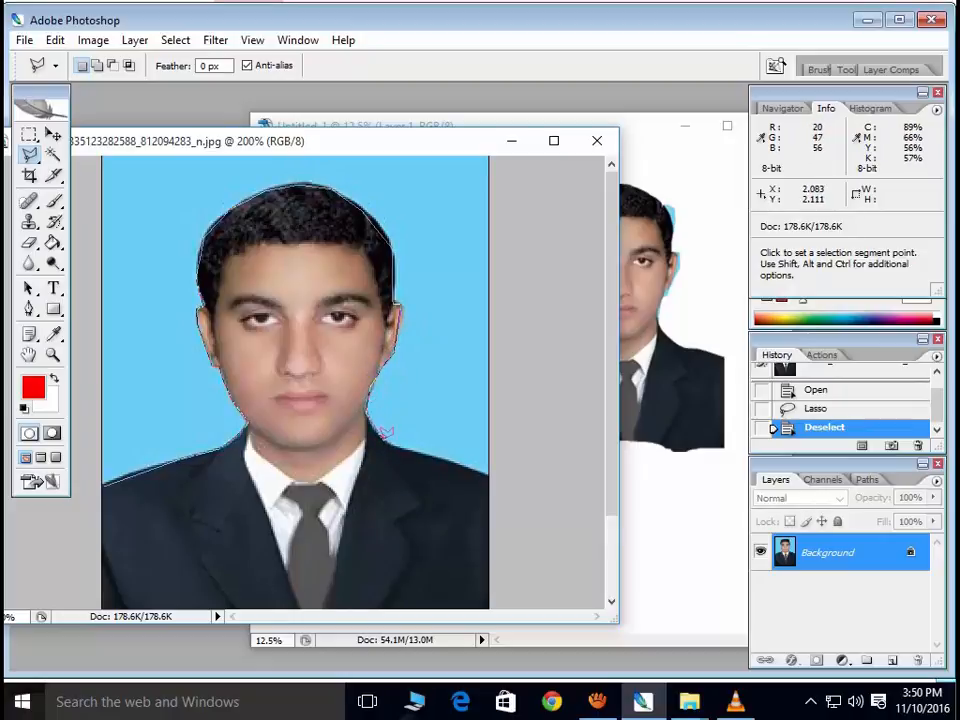
pyautogui.click(489, 477)
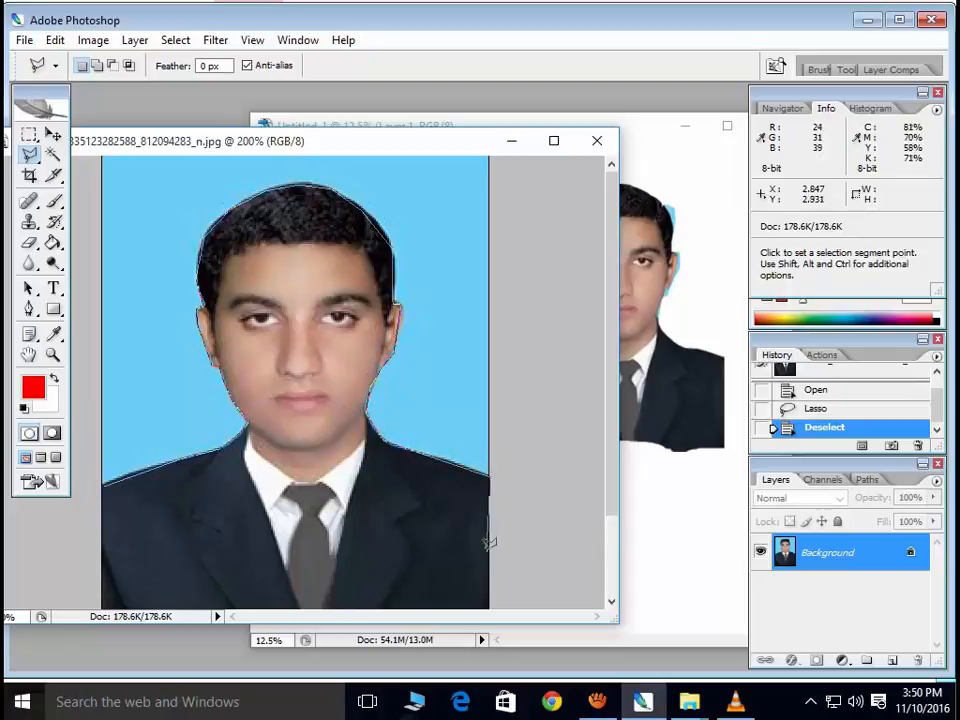
pyautogui.click(485, 590)
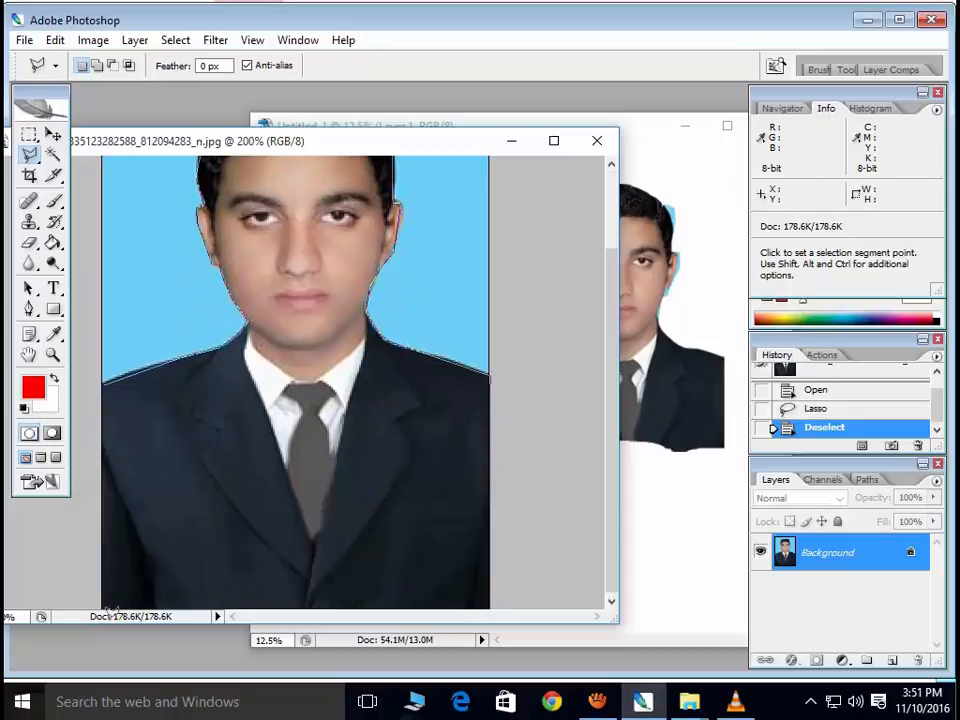
pyautogui.click(104, 608)
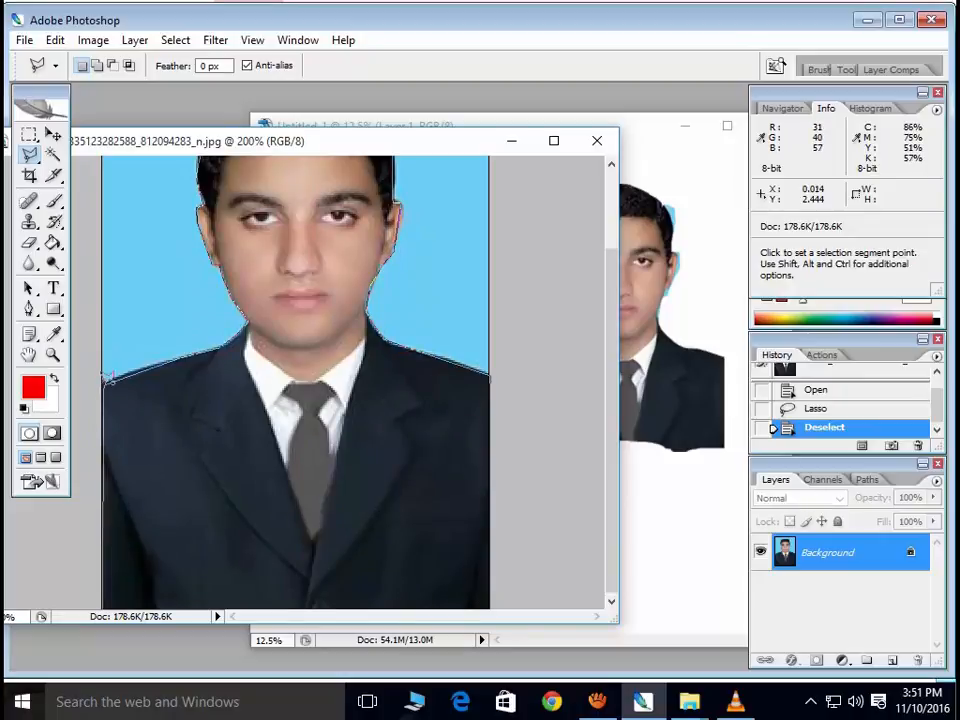
pyautogui.click(108, 379)
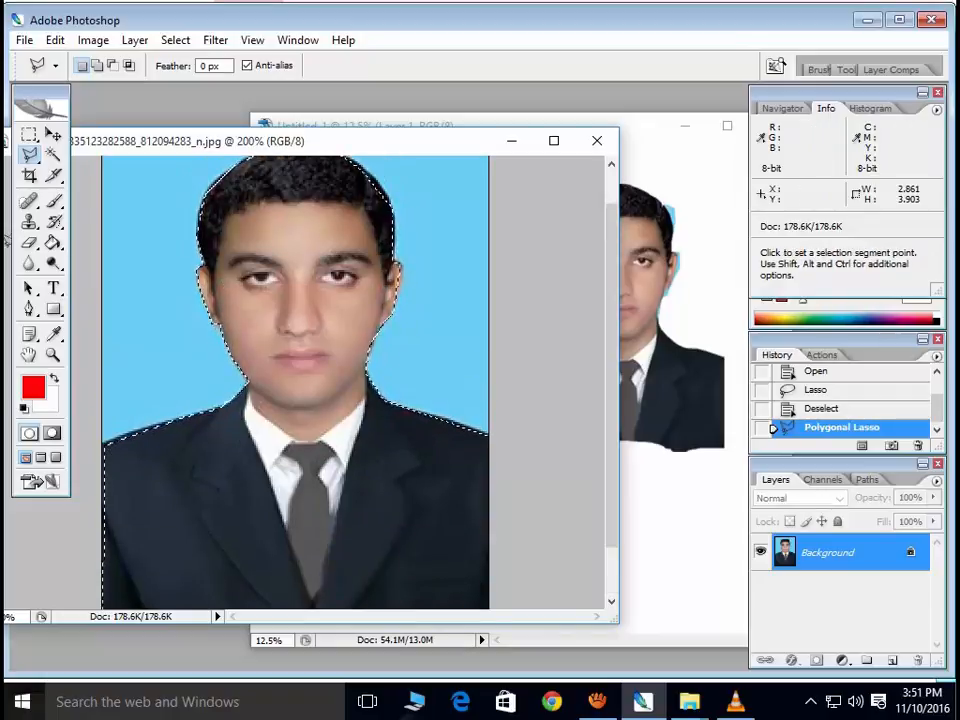
# Step: Paste the selected figure into the Untitled-1 document and scale it with Free Transform to about 888% width and 1004% height
pyautogui.click(638, 131)
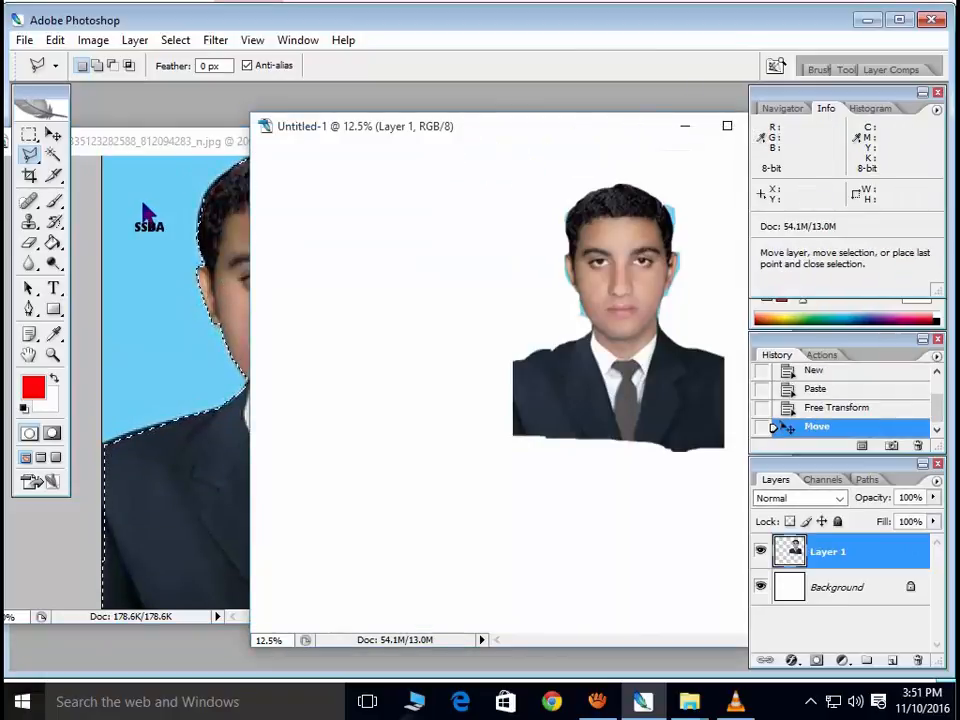
pyautogui.hotkey('ctrl', 'v')
pyautogui.hotkey('ctrl', 't')
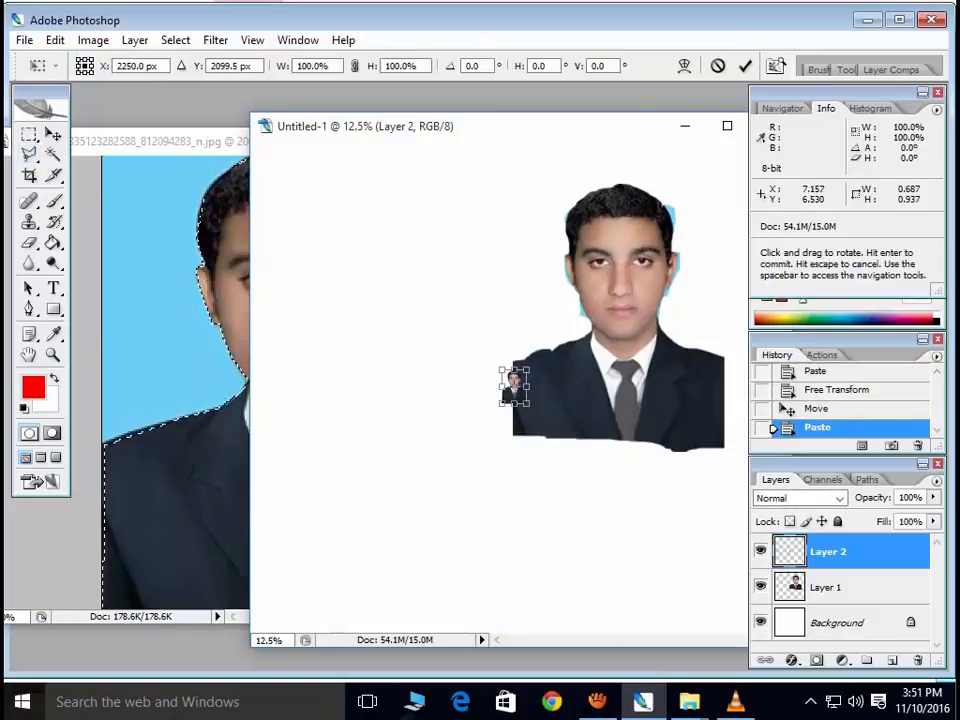
pyautogui.moveTo(514, 388); pyautogui.dragTo(497, 131)
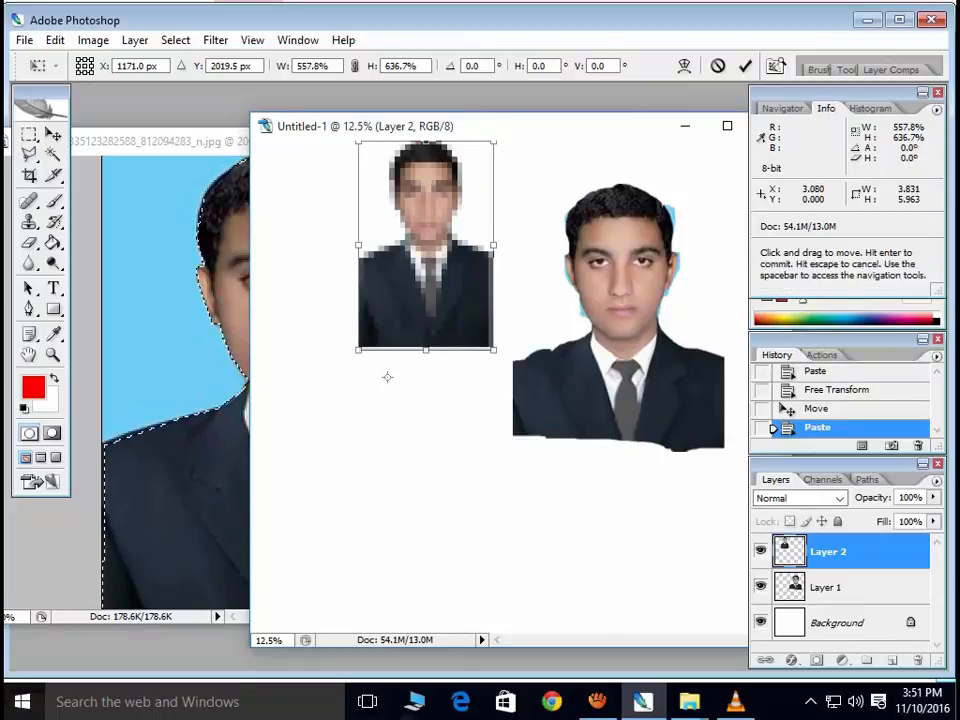
pyautogui.moveTo(426, 349); pyautogui.dragTo(426, 470)
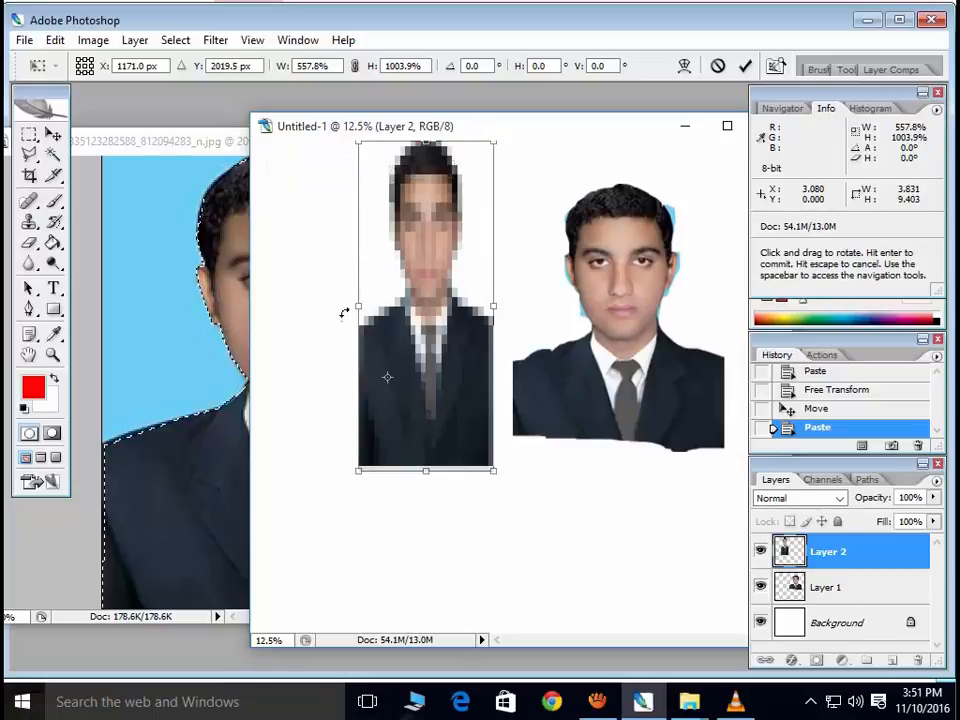
pyautogui.moveTo(357, 307); pyautogui.dragTo(279, 307)
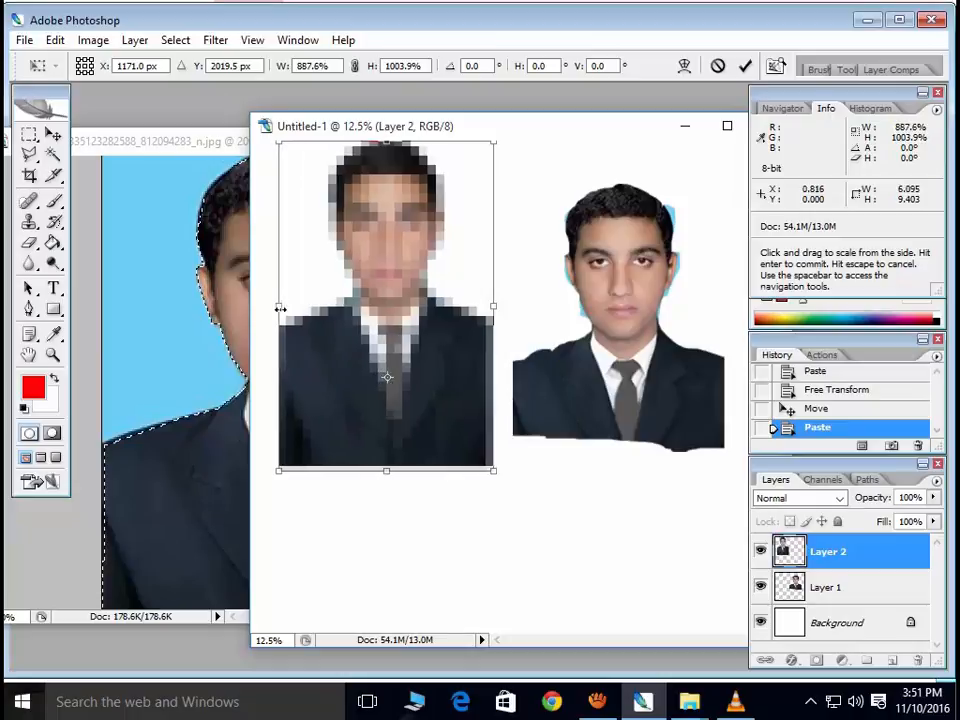
pyautogui.click(745, 65)
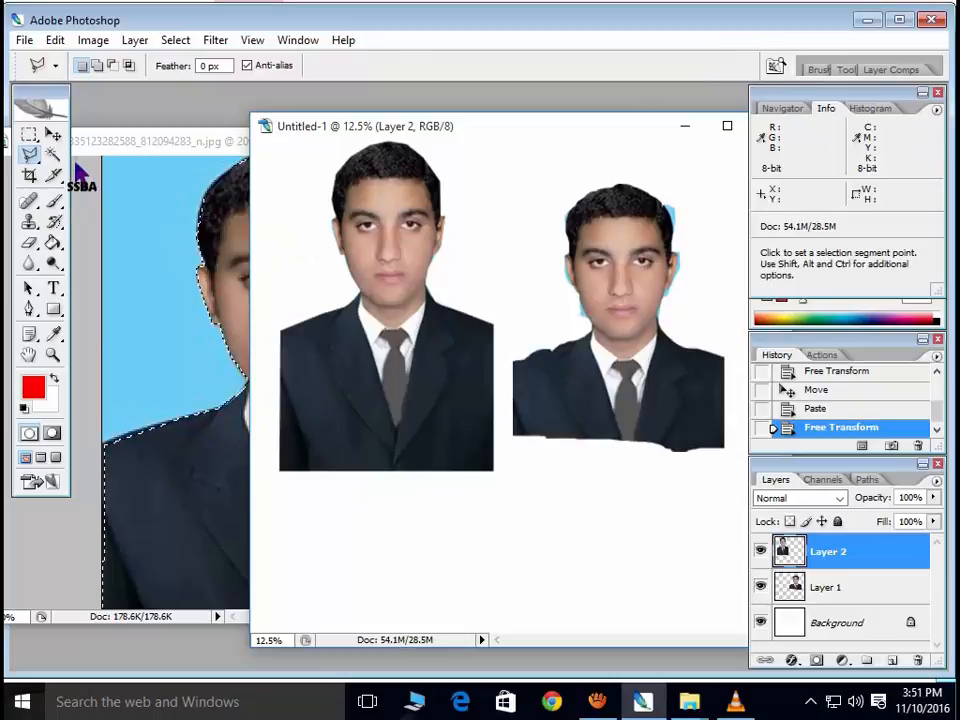
# Step: Move the second cutout to the lower right part of the canvas with the Move Tool, overlapping the first cutout's suit
pyautogui.click(53, 134)
pyautogui.moveTo(392, 285); pyautogui.dragTo(624, 465)
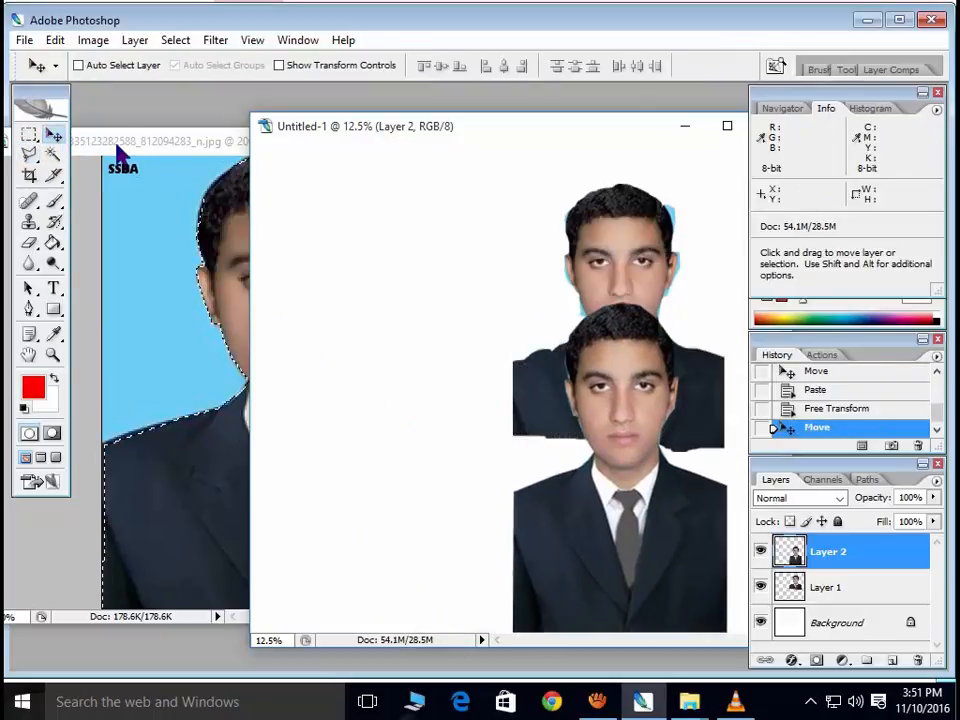
# Step: Deselect the polygonal selection in the portrait and trace the man's outline again with the Magnetic Lasso Tool
pyautogui.click(128, 141)
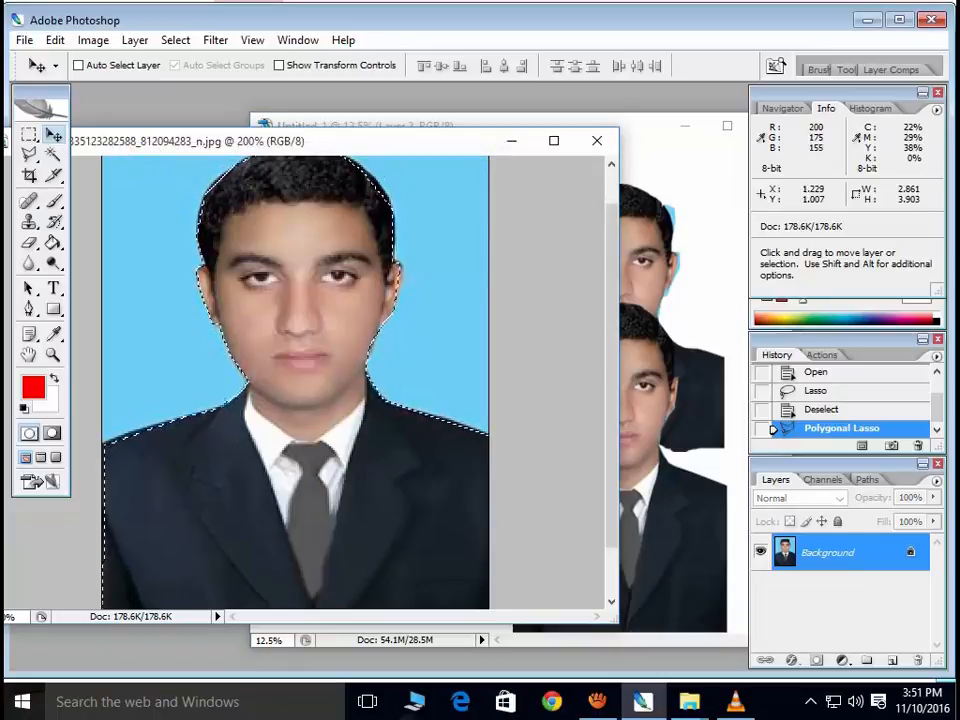
pyautogui.hotkey('ctrl', 'd')
pyautogui.click(29, 153)
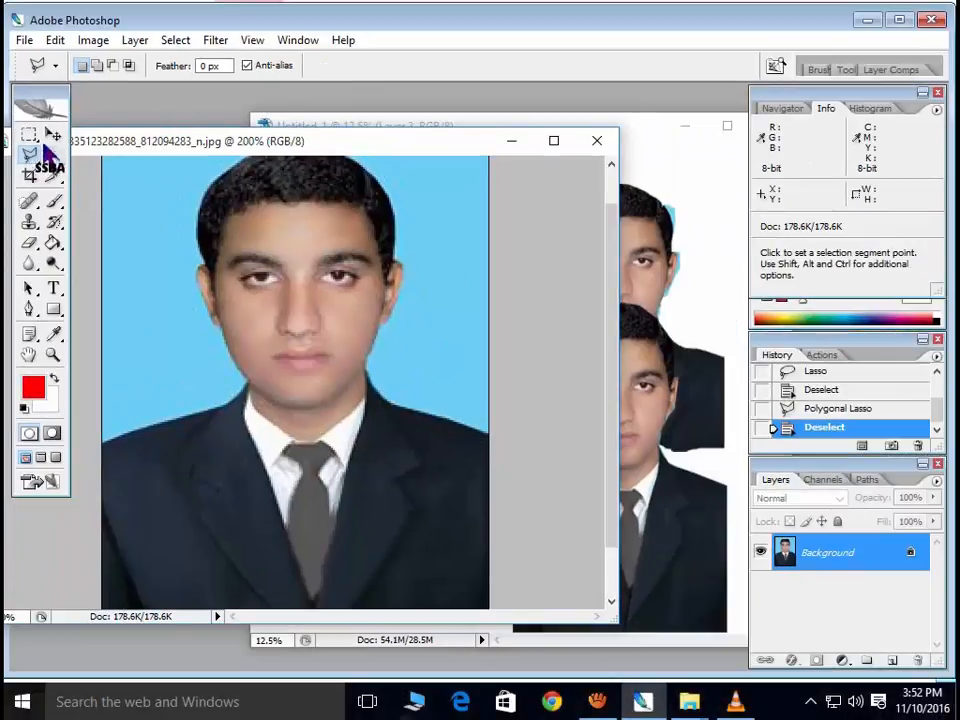
pyautogui.click(39, 121)
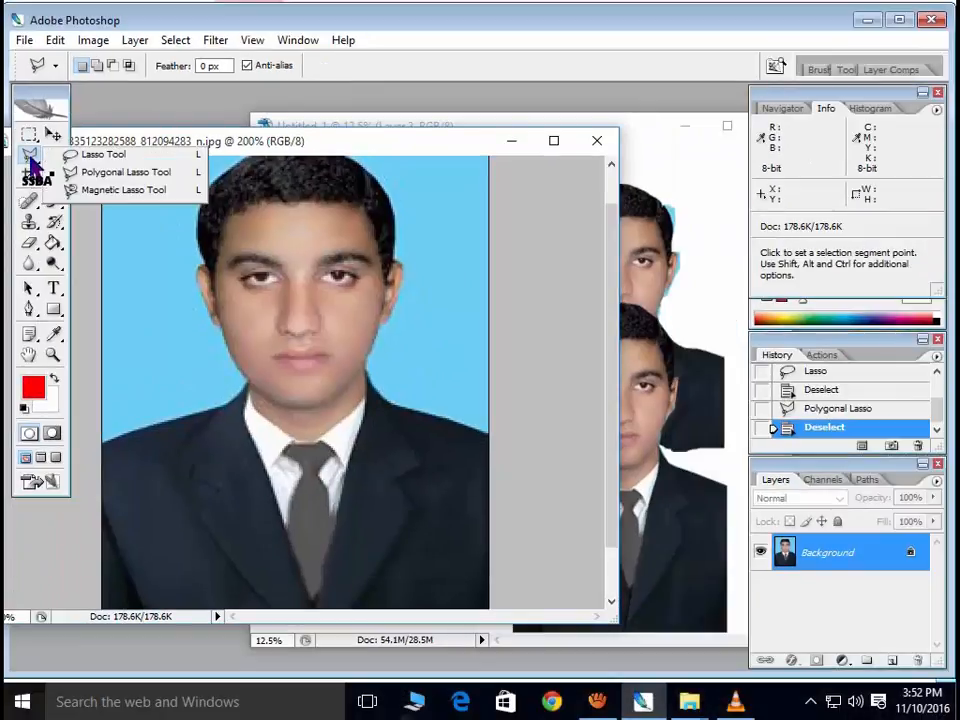
pyautogui.click(87, 190)
pyautogui.moveTo(135, 138); pyautogui.dragTo(163, 138)
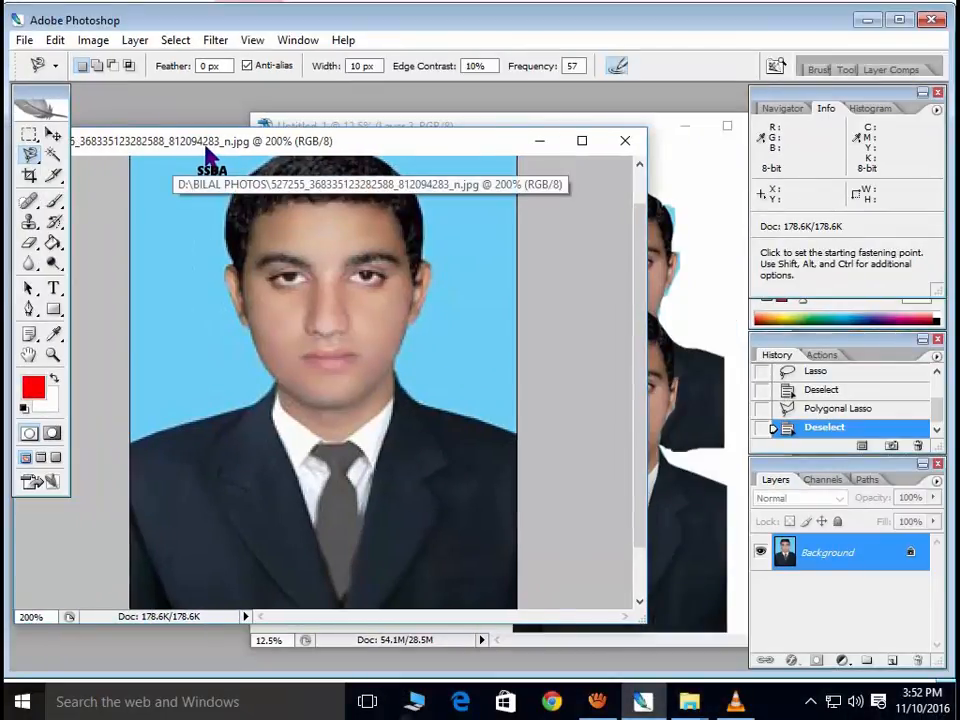
pyautogui.click(133, 441)
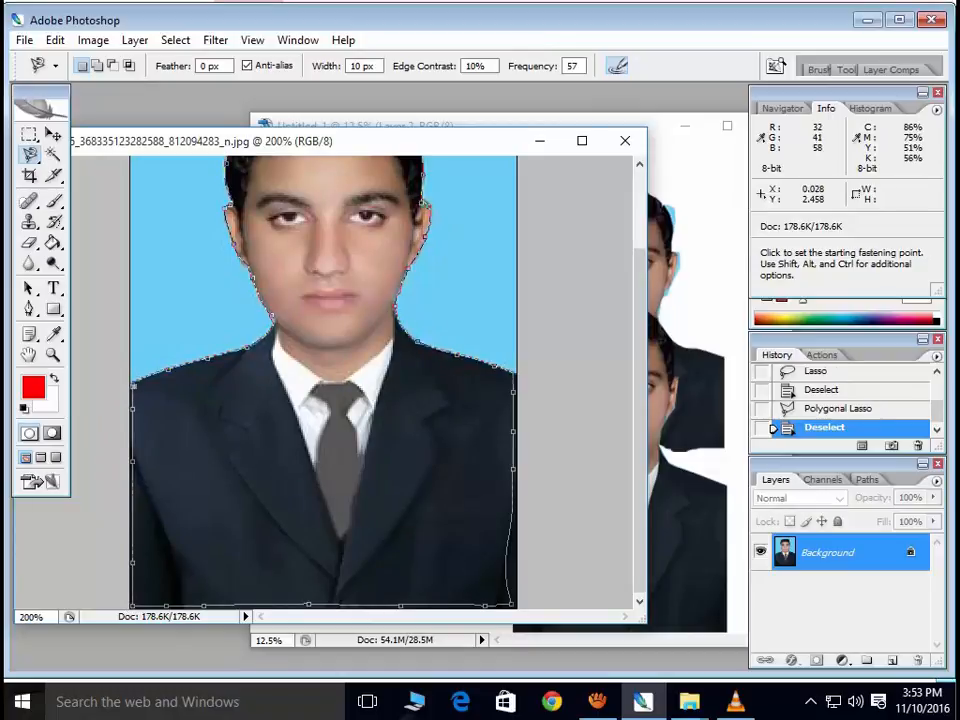
pyautogui.click(139, 392)
pyautogui.scroll(2, 184, 349)
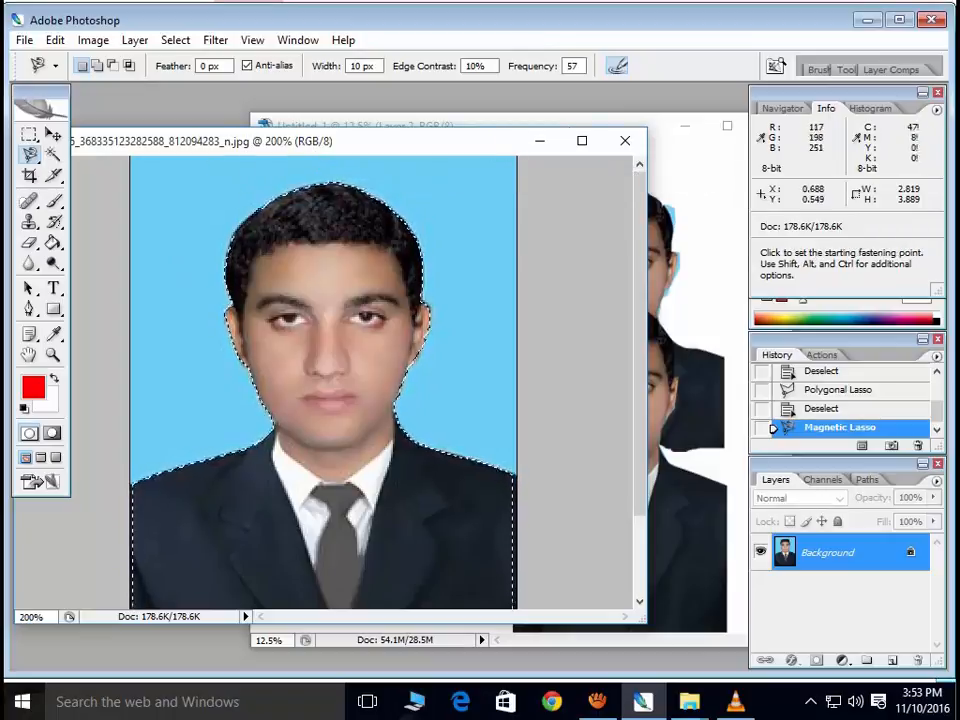
# Step: Paste the magnetic-lasso cutout into the Untitled-1 document and move it in Free Transform to the empty left part of the canvas
pyautogui.moveTo(480, 142); pyautogui.dragTo(428, 148)
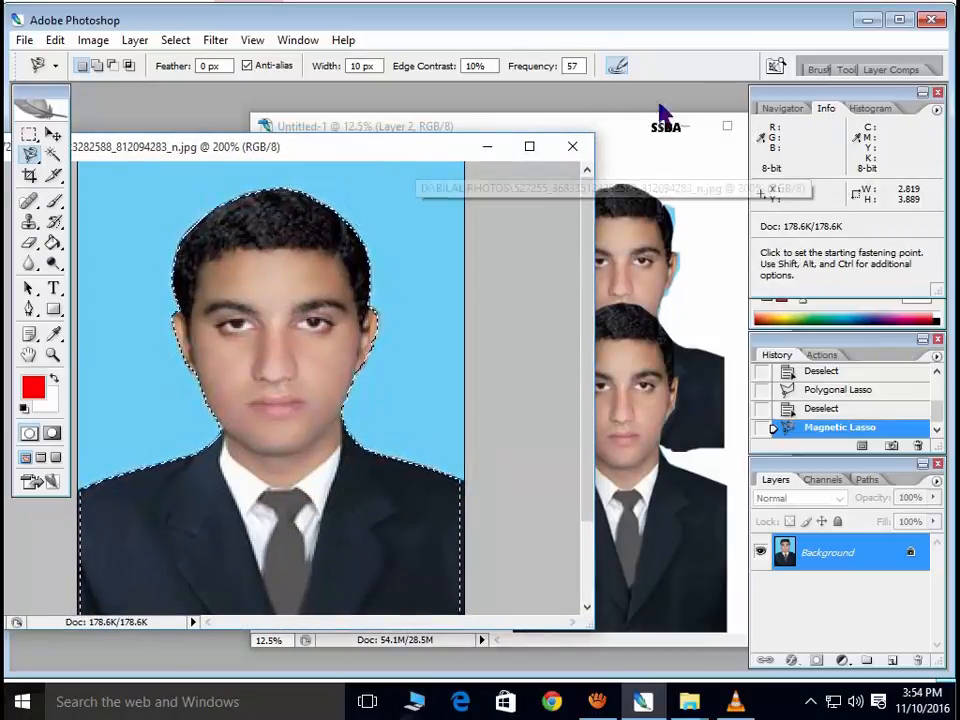
pyautogui.click(603, 130)
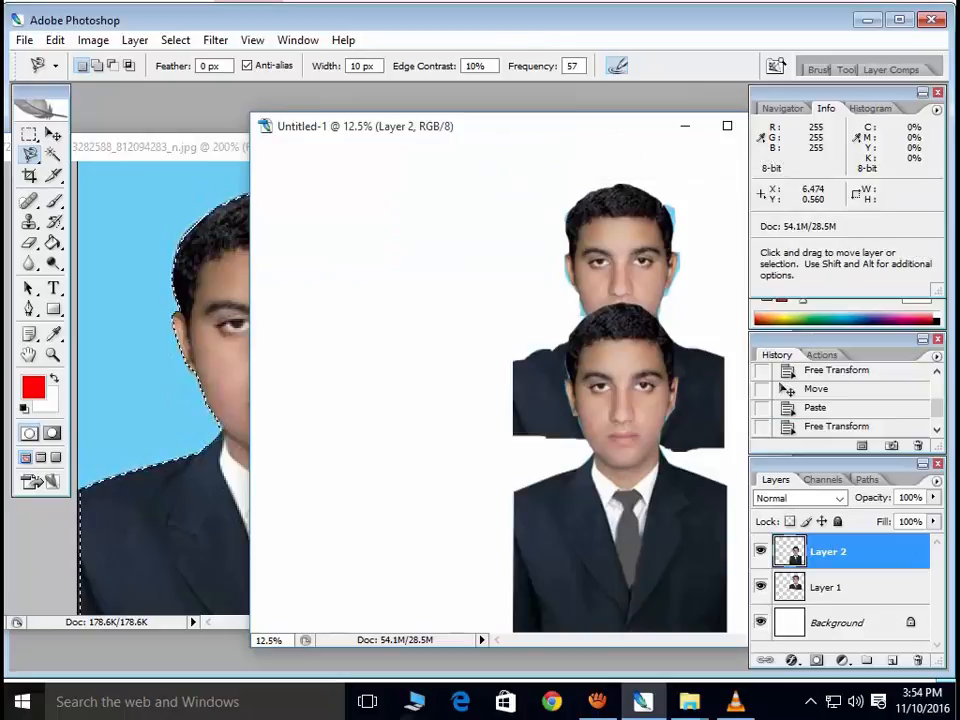
pyautogui.hotkey('ctrl', 'v')
pyautogui.hotkey('ctrl', 't')
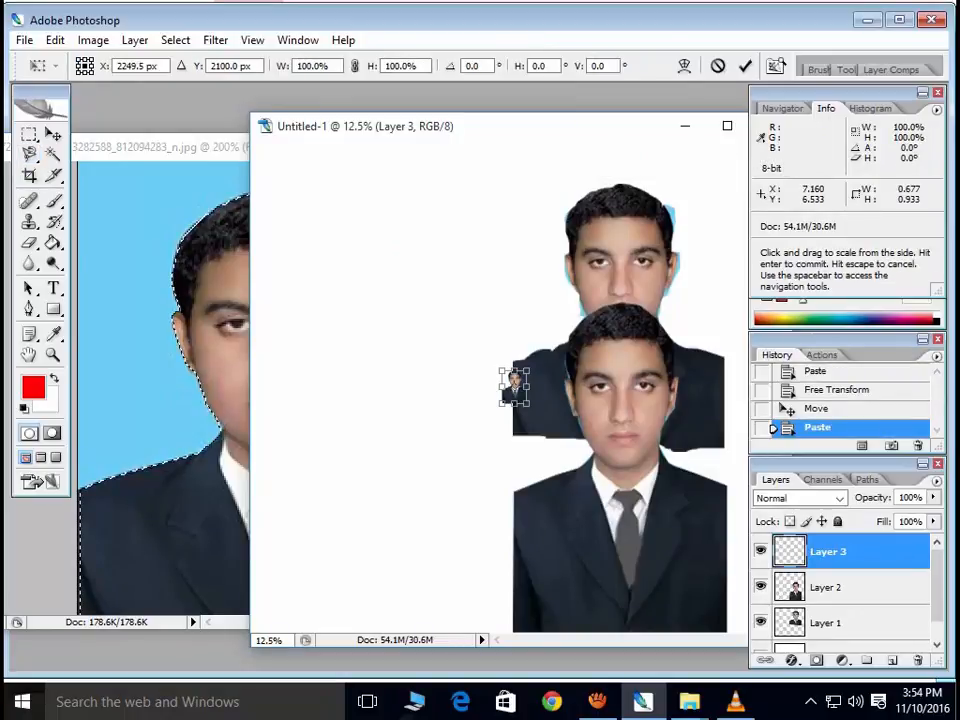
pyautogui.moveTo(514, 383); pyautogui.dragTo(367, 377)
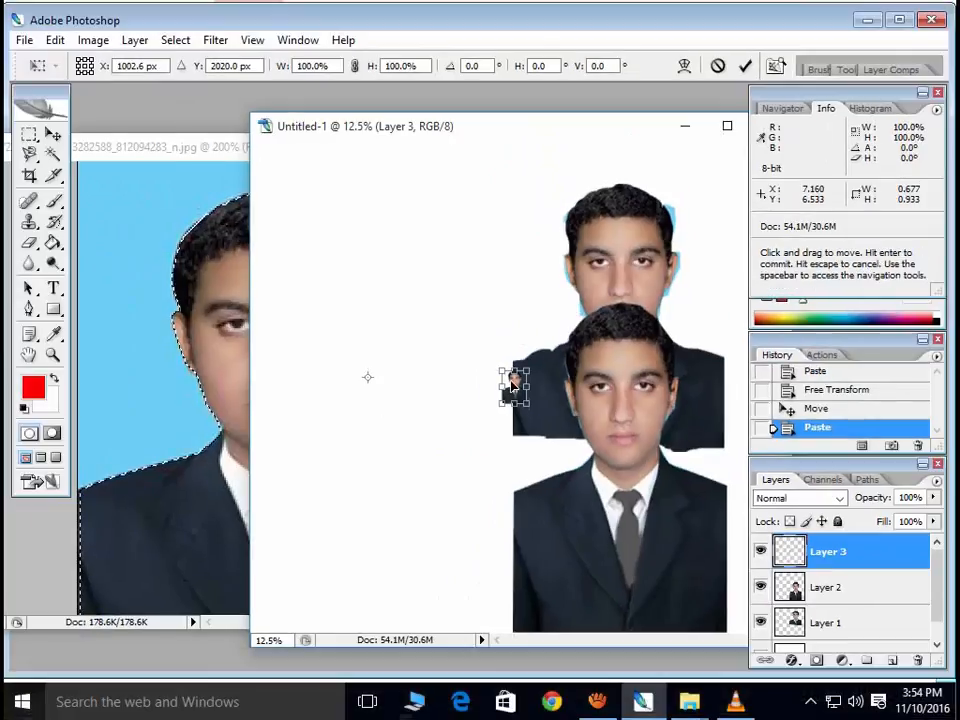
pyautogui.moveTo(512, 385); pyautogui.dragTo(330, 346)
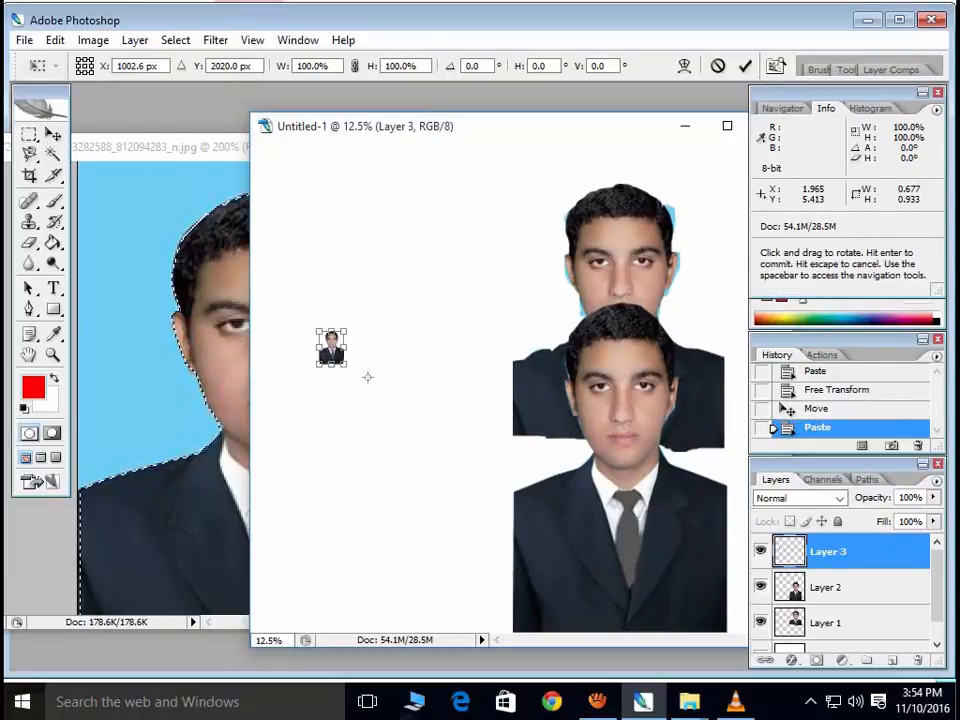
# Step: Enlarge the third cutout with Free Transform until it fills the left side of the canvas and overlaps the other two figures
pyautogui.moveTo(346, 330); pyautogui.dragTo(497, 182)
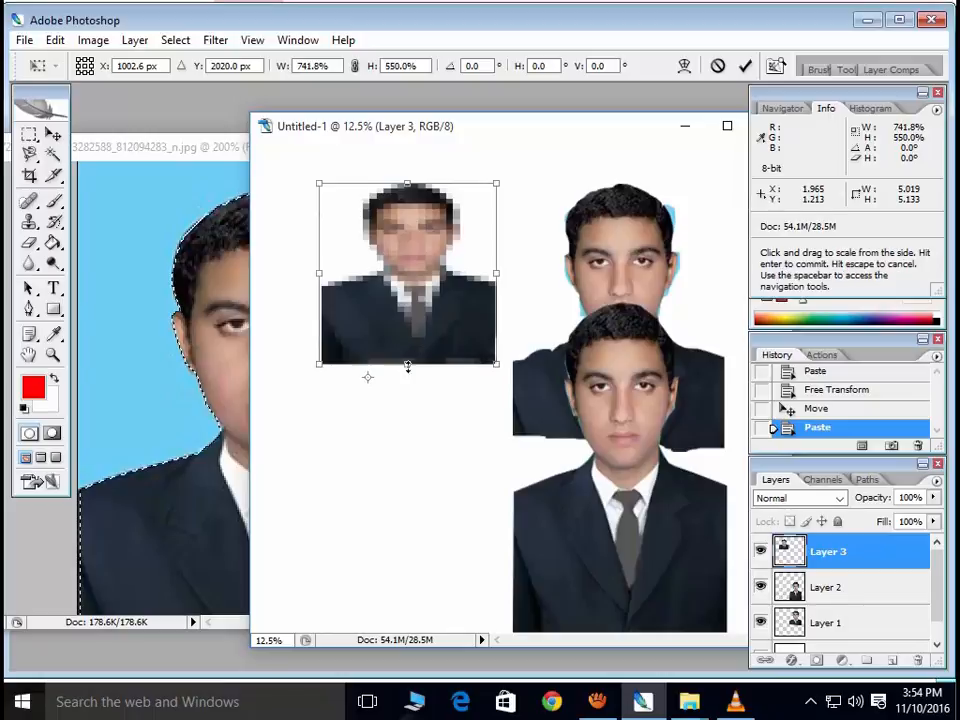
pyautogui.moveTo(407, 364); pyautogui.dragTo(406, 569)
pyautogui.moveTo(299, 374); pyautogui.dragTo(259, 375)
pyautogui.moveTo(499, 375); pyautogui.dragTo(589, 377)
pyautogui.press('l')
pyautogui.press('Return')
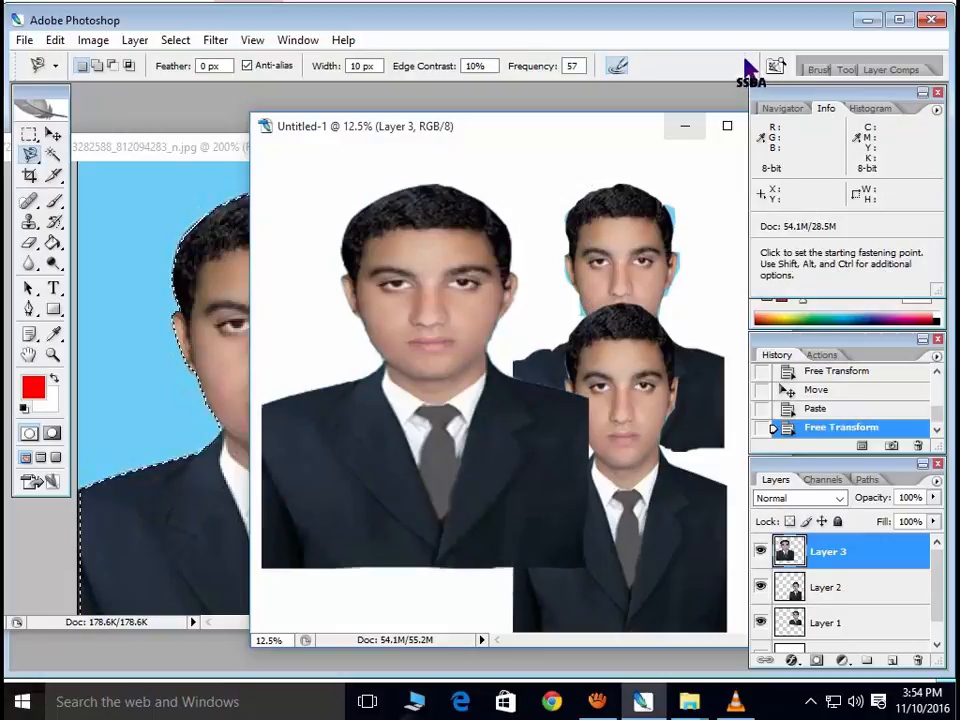
# Step: Reposition the Untitled-1 document window to view all three cutouts and review the available lasso tool variants
pyautogui.moveTo(374, 126); pyautogui.dragTo(296, 117)
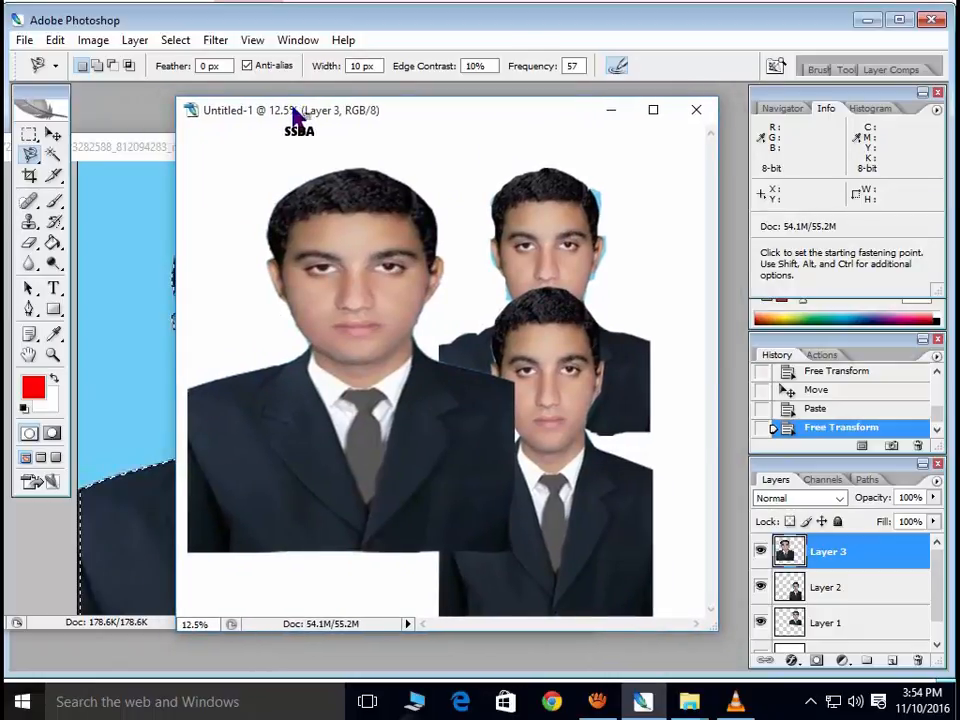
pyautogui.click(31, 154)
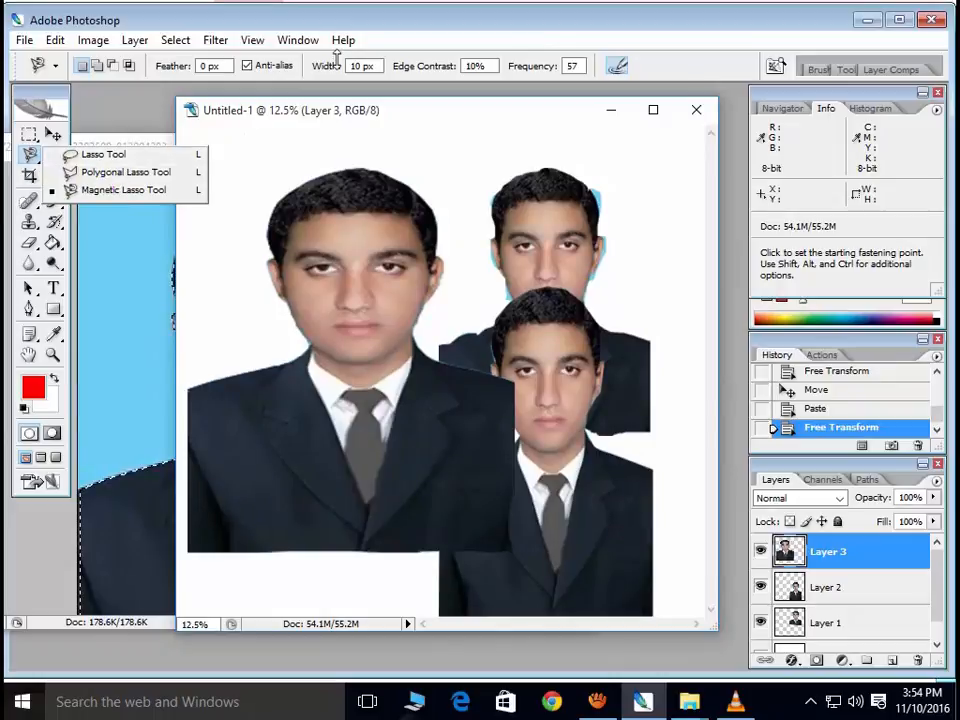
pyautogui.click(370, 23)
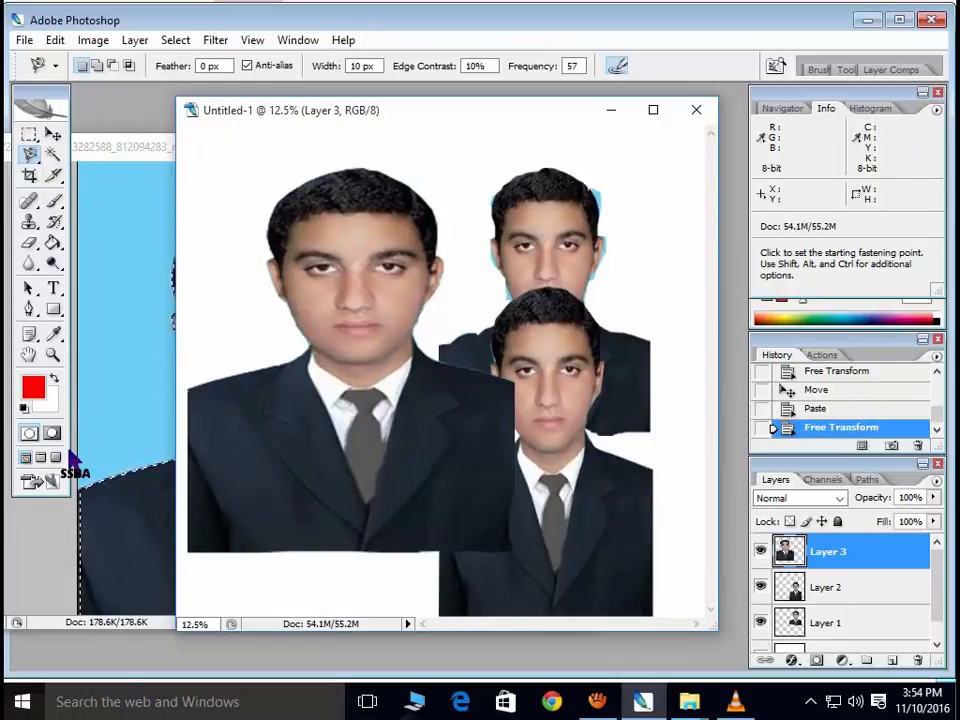